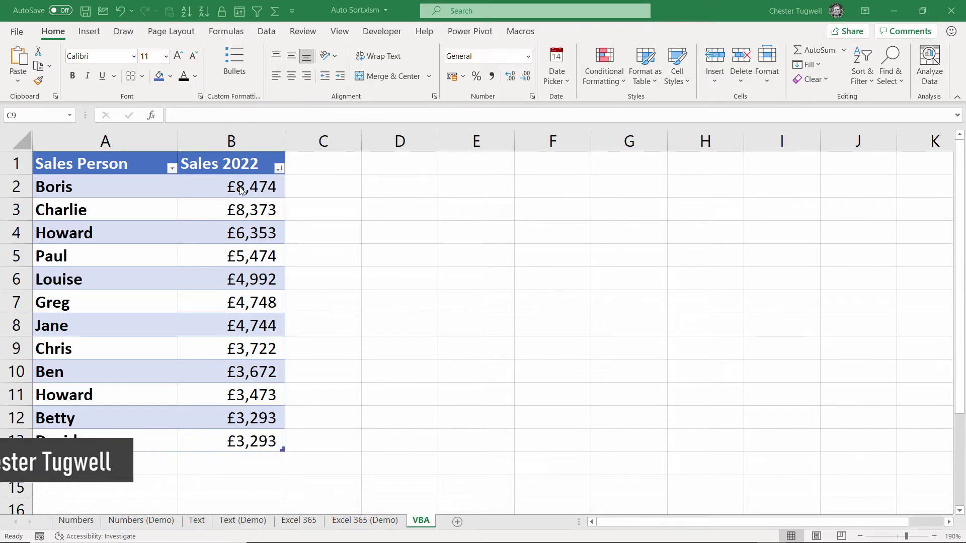
- Change the Sales 2022 figure in cell B9 to 9000 on the VBA sheet
click(254, 346)
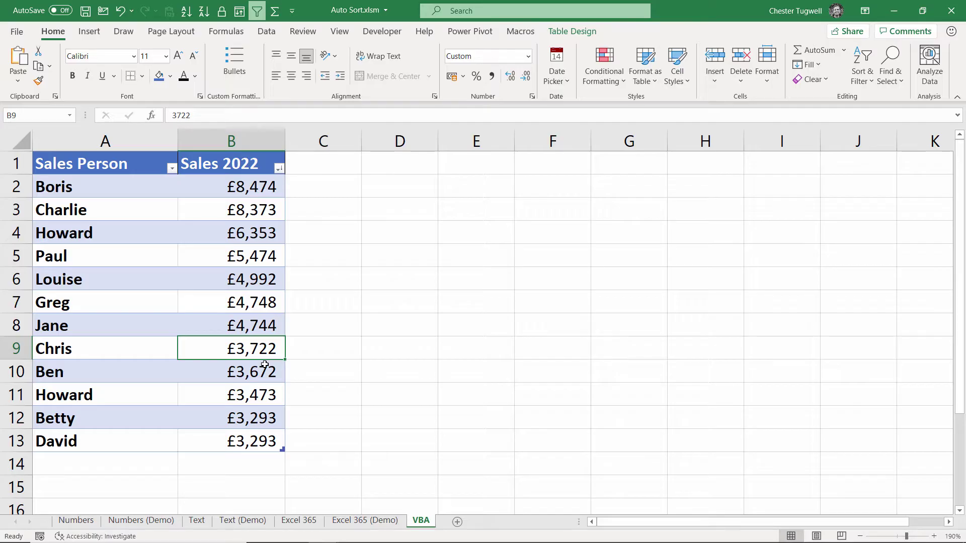
text(9000)
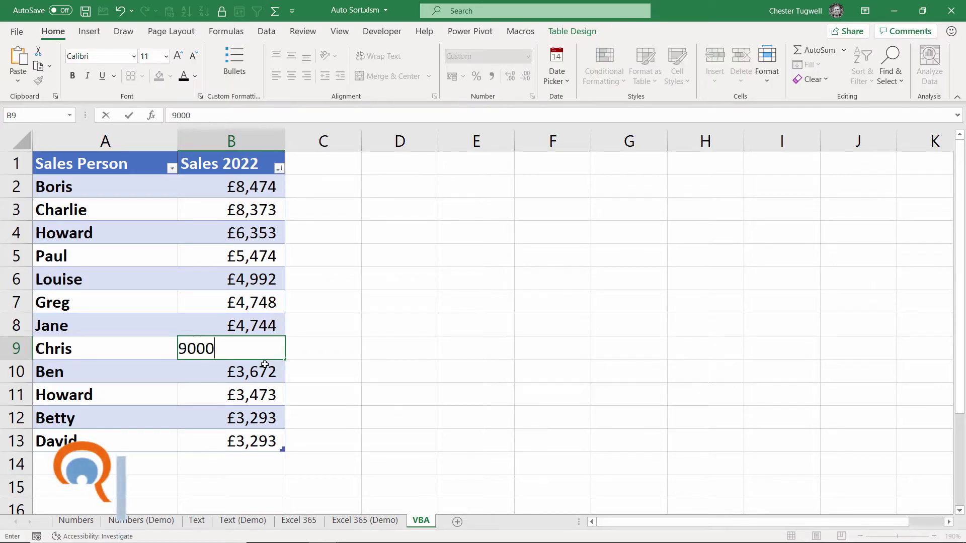
key(Return)
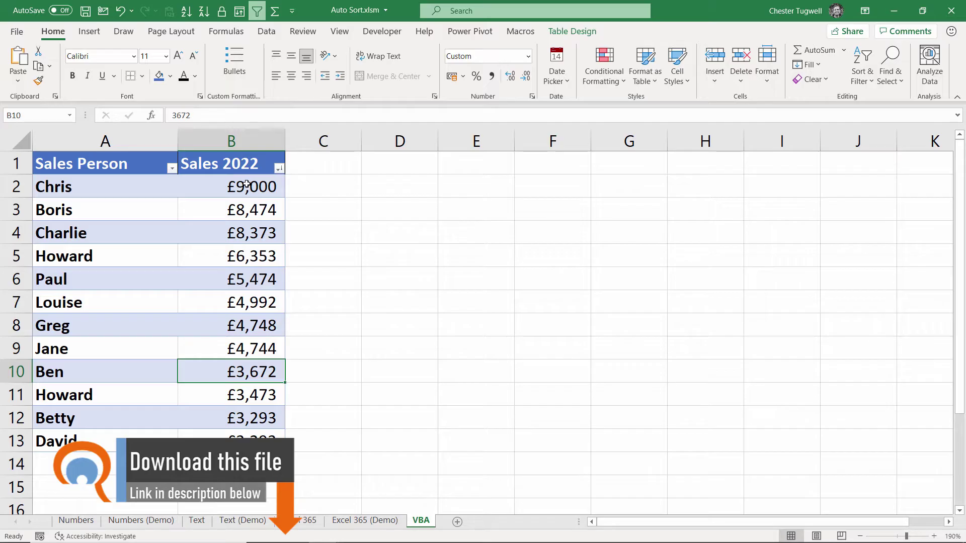
- Add a new salesperson in row 14, directly below the table, with a Sales 2022 figure of 10000
click(68, 464)
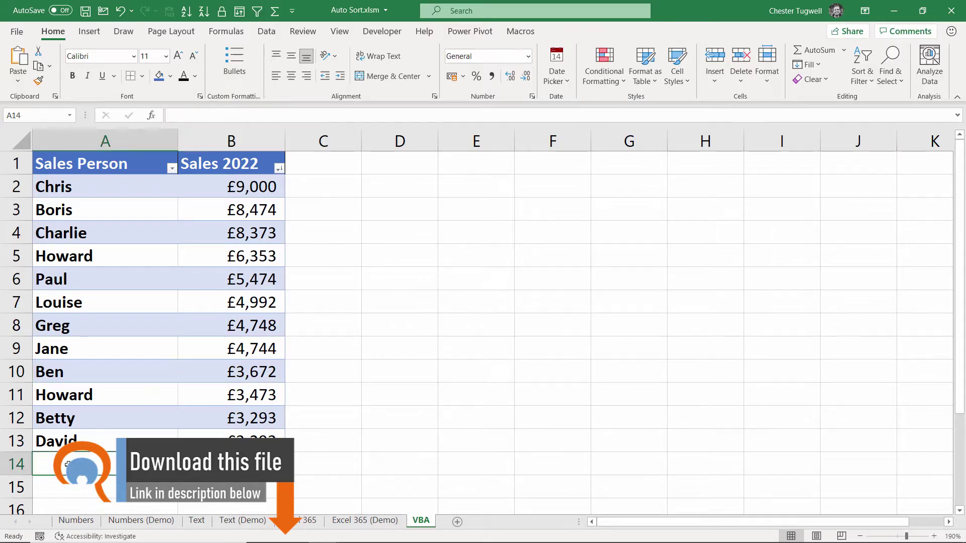
text(F)
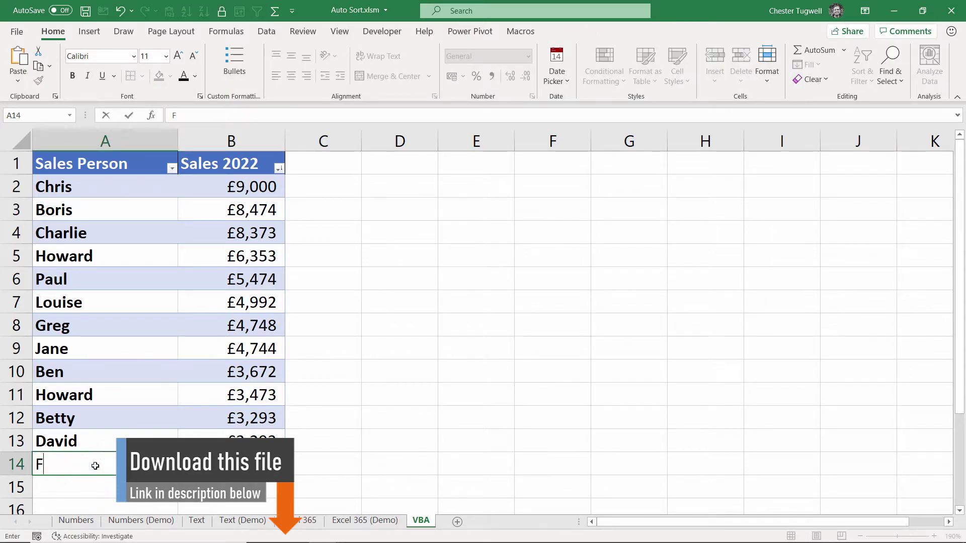
text(iona)
key(Tab)
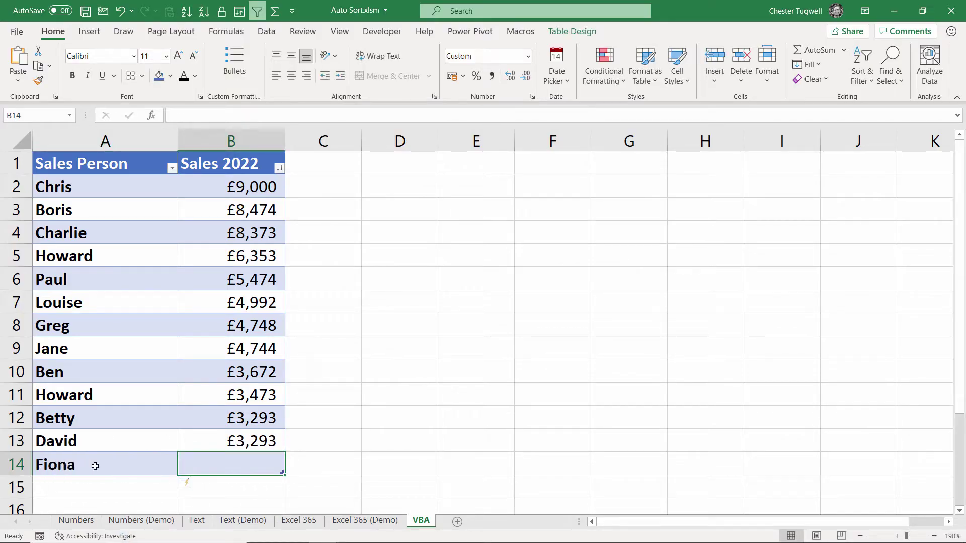
text(1000)
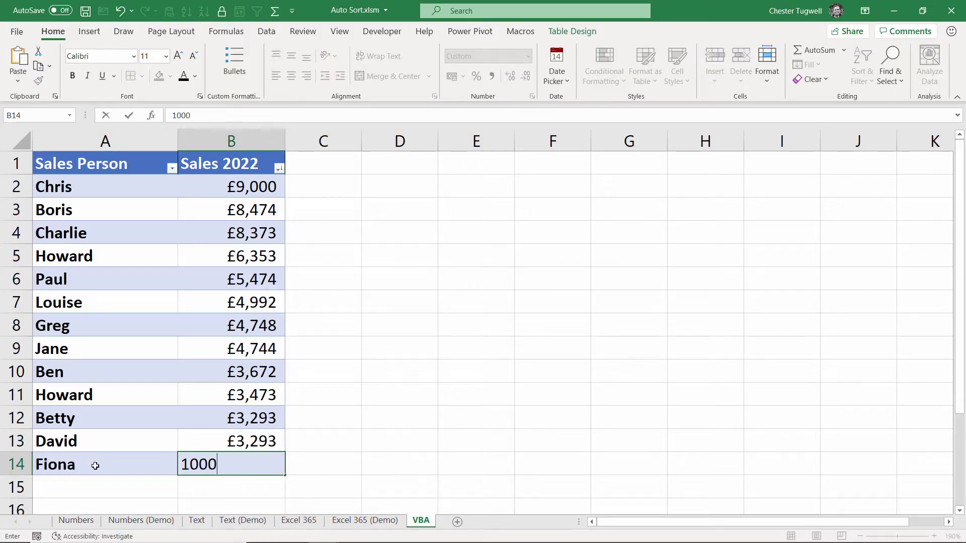
text(0)
key(Return)
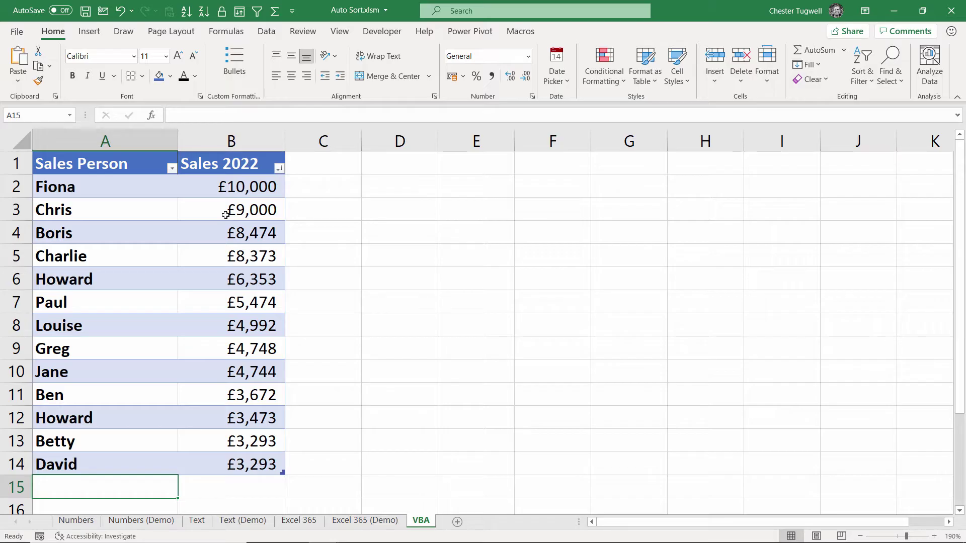
- Switch to the Numbers (Demo) sheet and select cell B5 within the Sales 2019 data
click(146, 520)
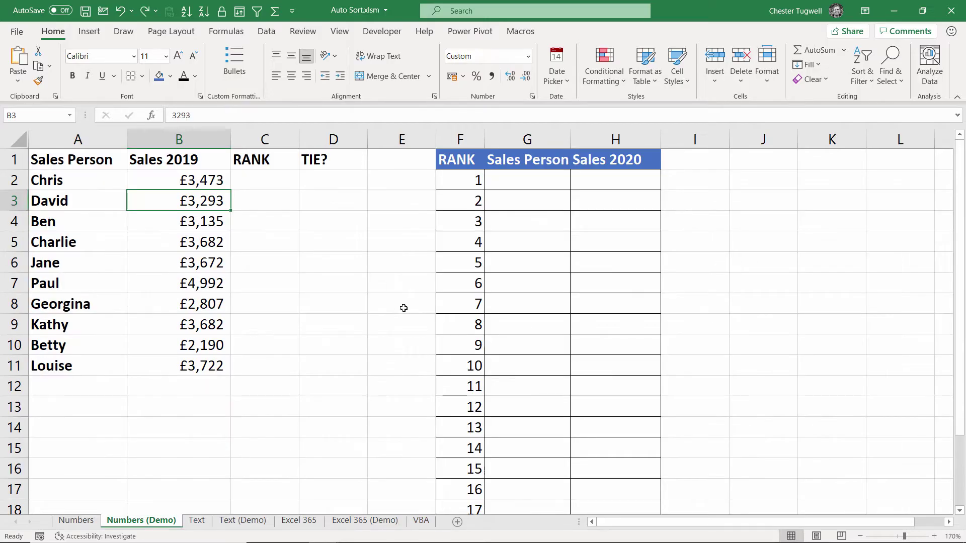
key(Down)
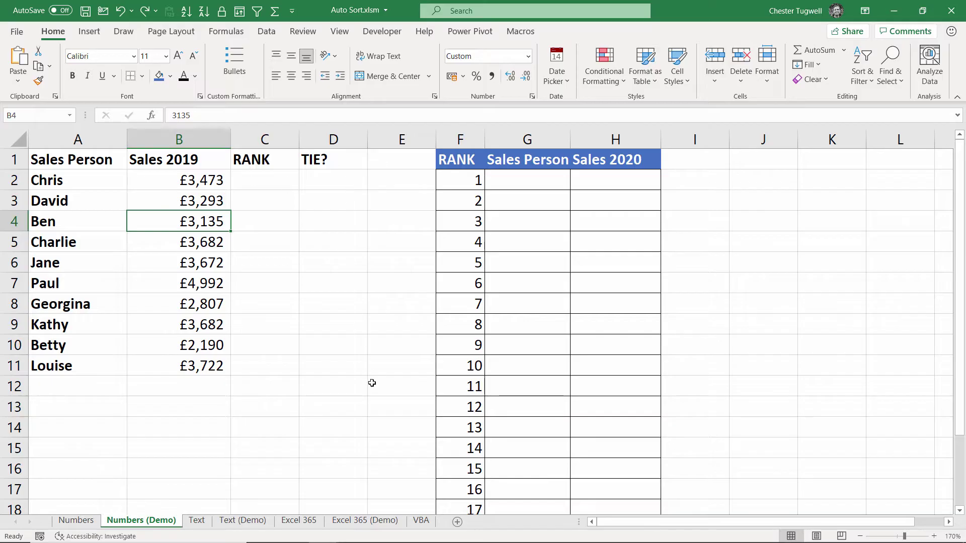
click(179, 200)
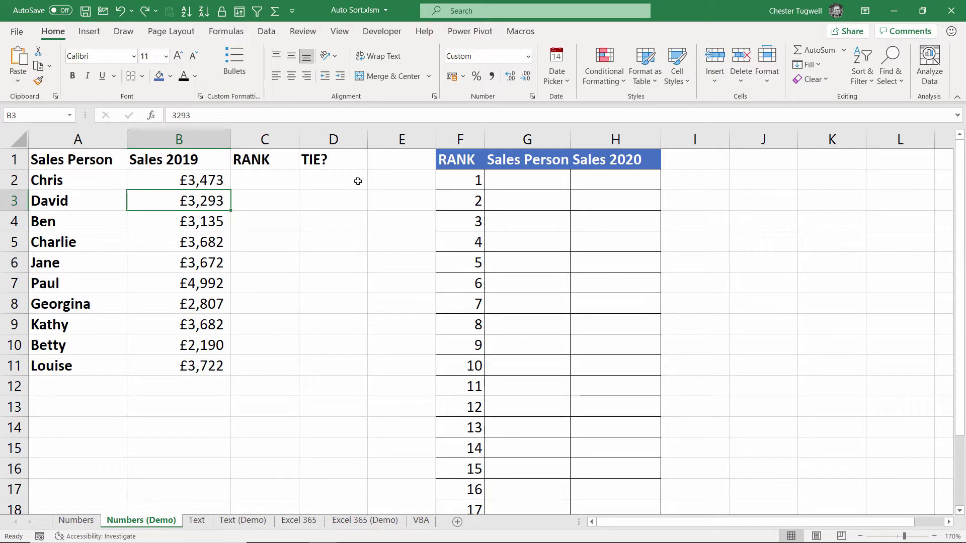
click(199, 226)
click(186, 243)
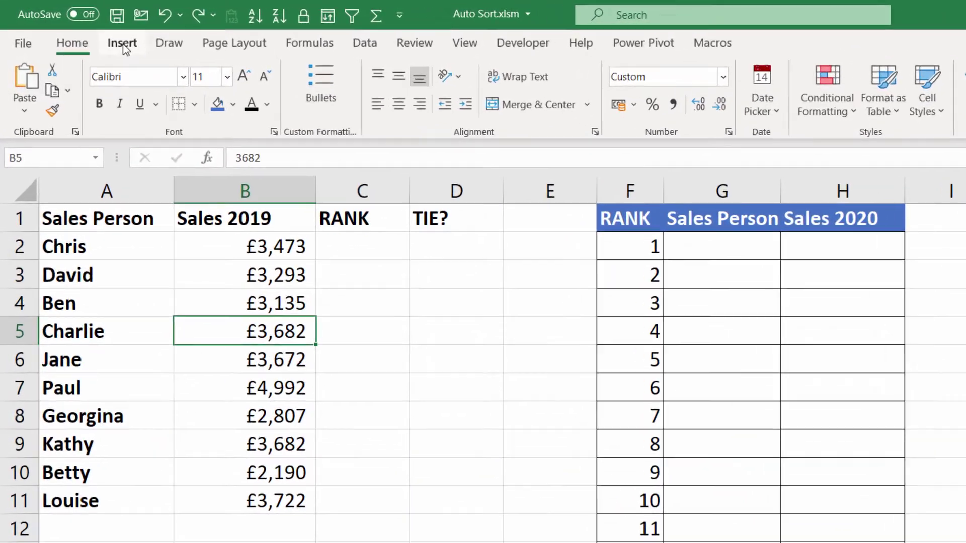
click(122, 43)
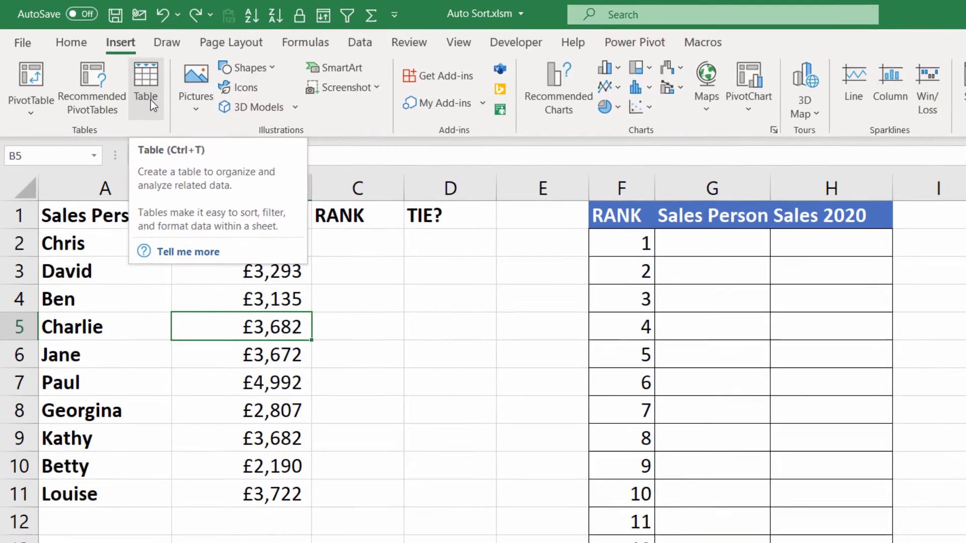
click(149, 99)
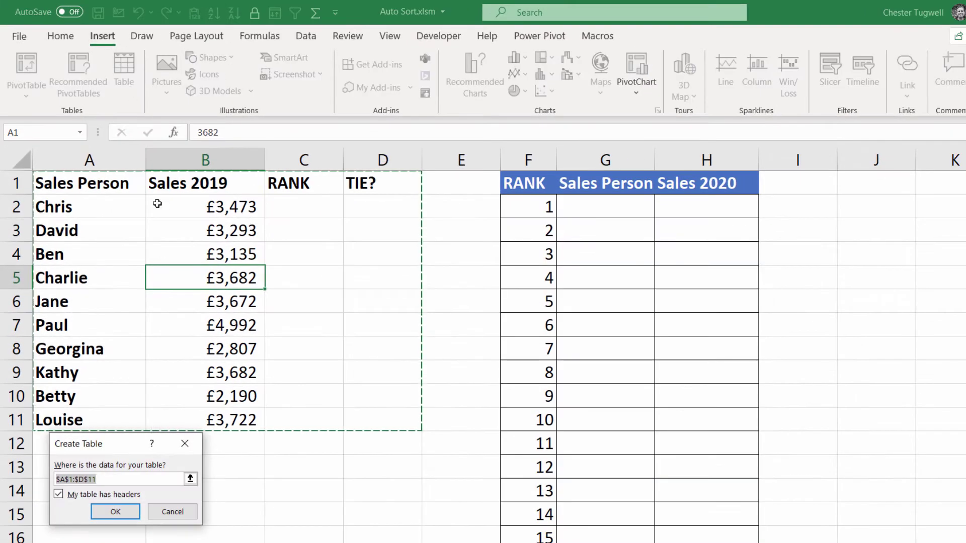
click(173, 511)
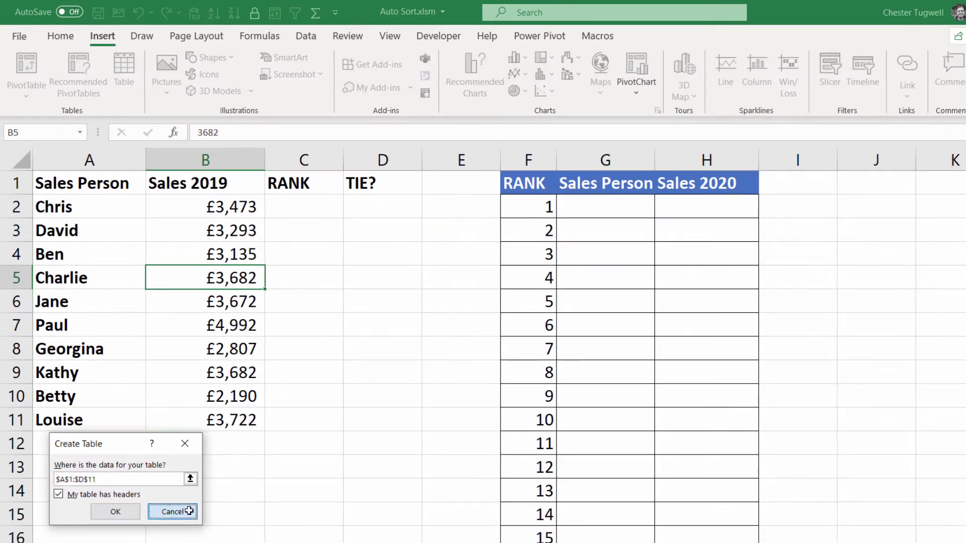
- Convert the range A1:D11 into a table with headers and name it Sales_2019
key(ctrl+t)
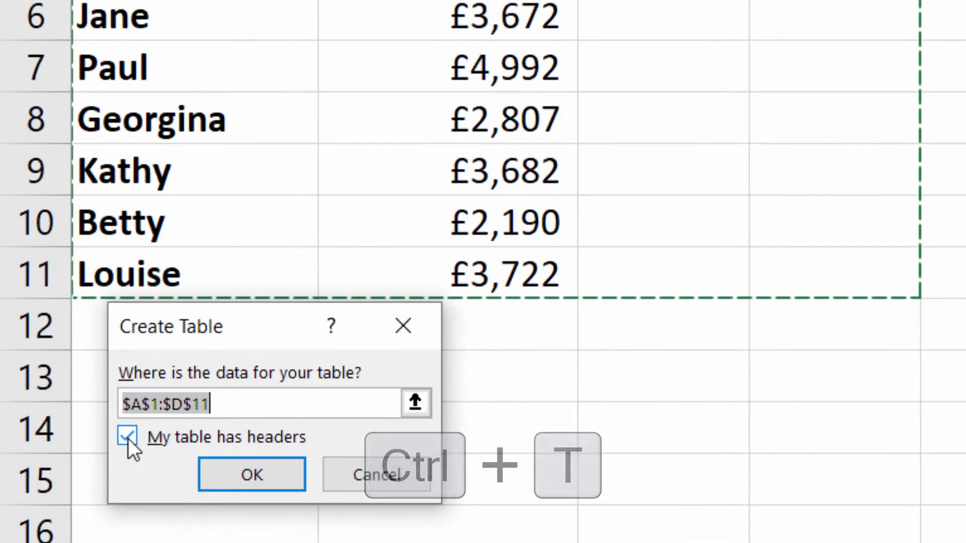
click(252, 465)
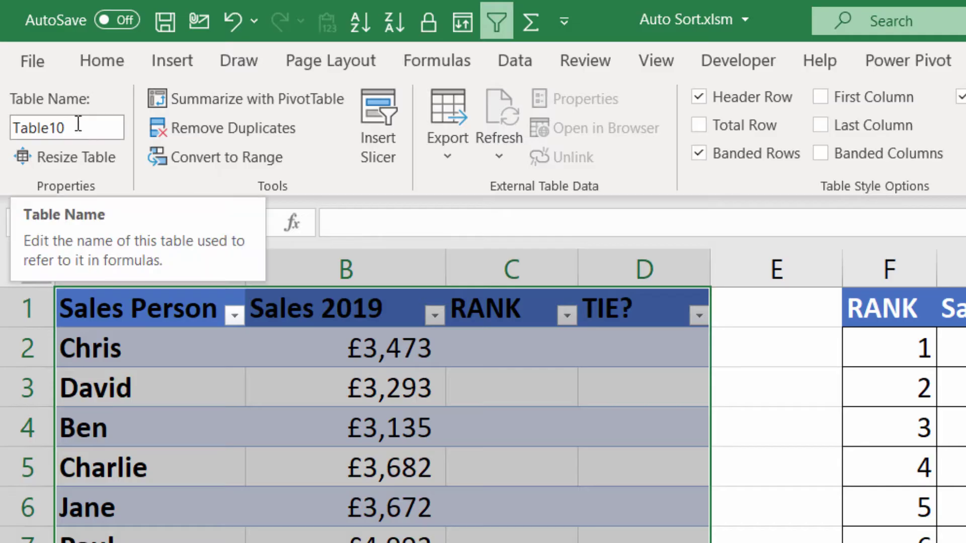
click(78, 123)
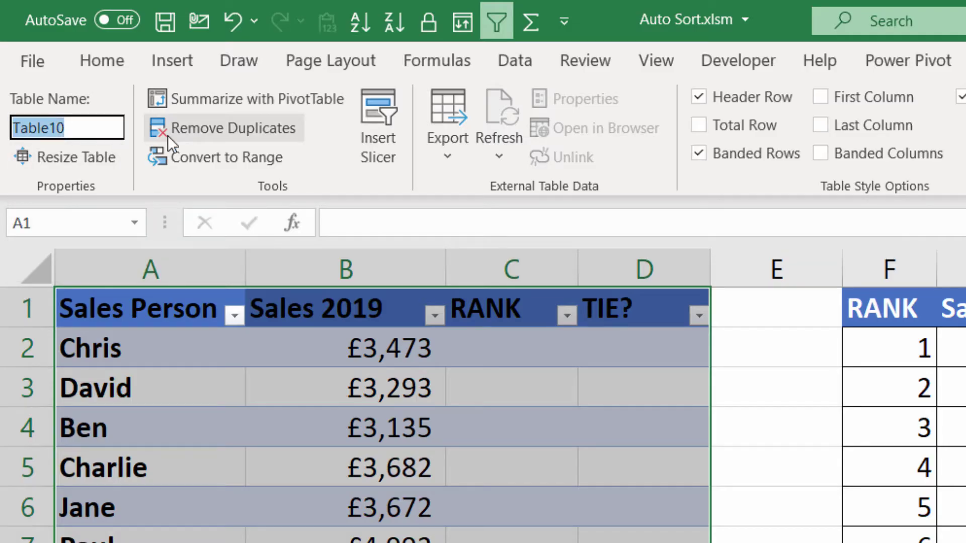
text(Sales_20)
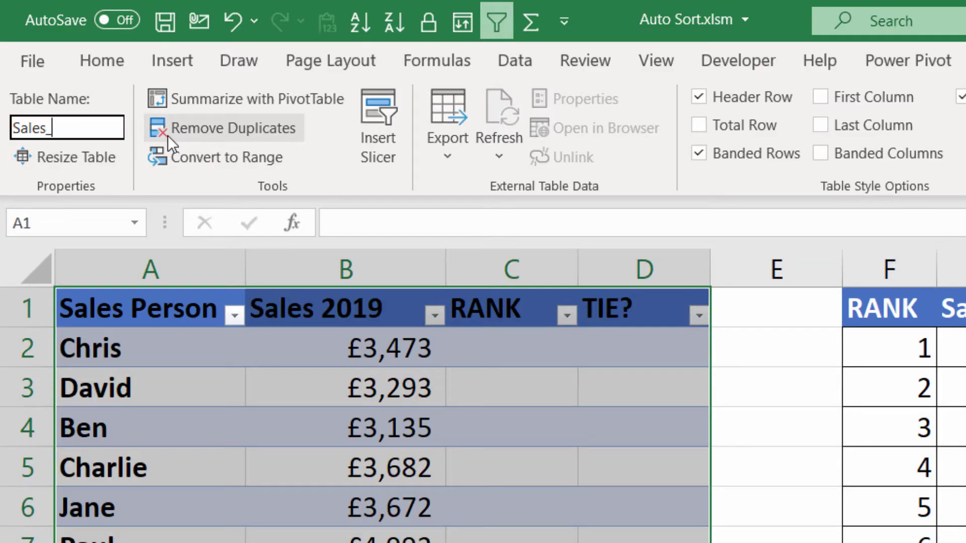
text(19)
key(Return)
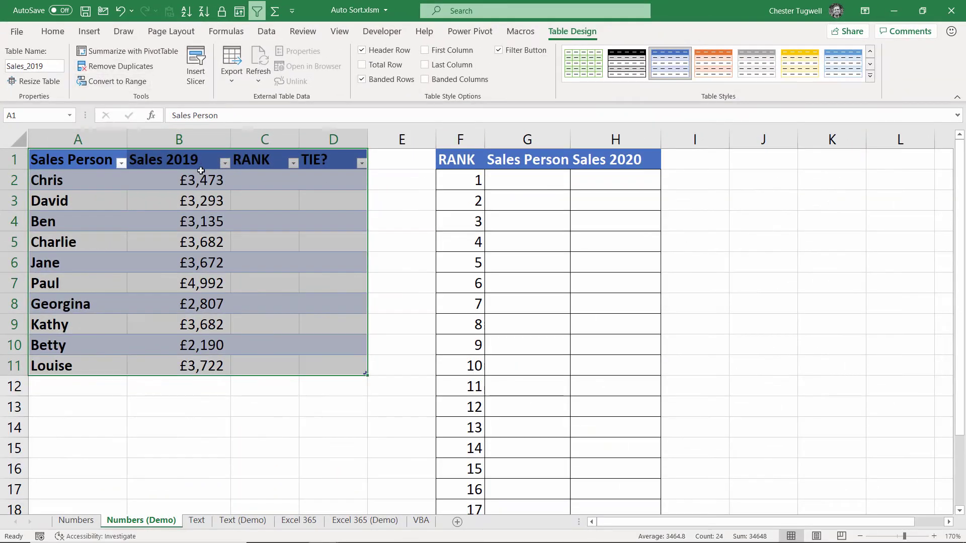
- Enter =RANK.EQ([@[Sales 2019]],[Sales 2019]) in C2 to rank each sales figure, leaving out the order argument
click(258, 180)
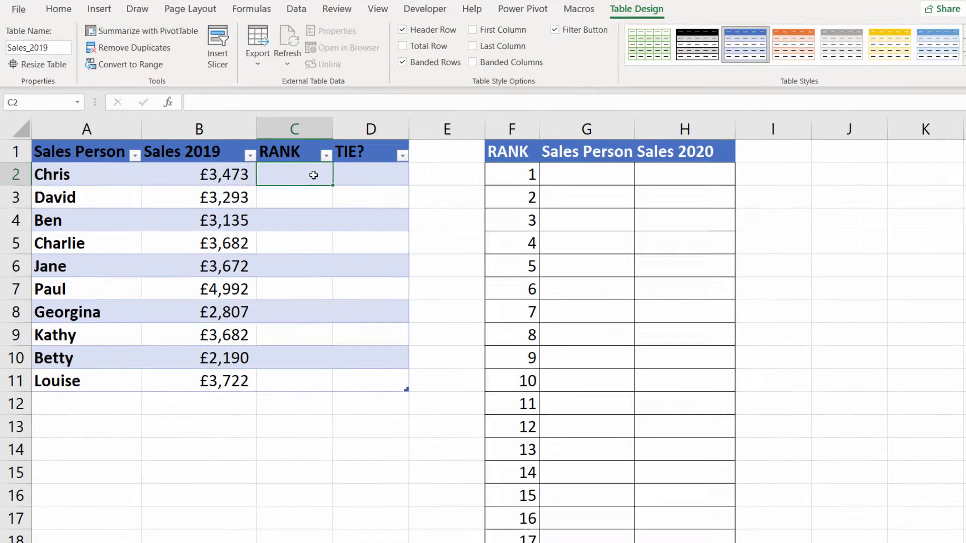
text(=ra)
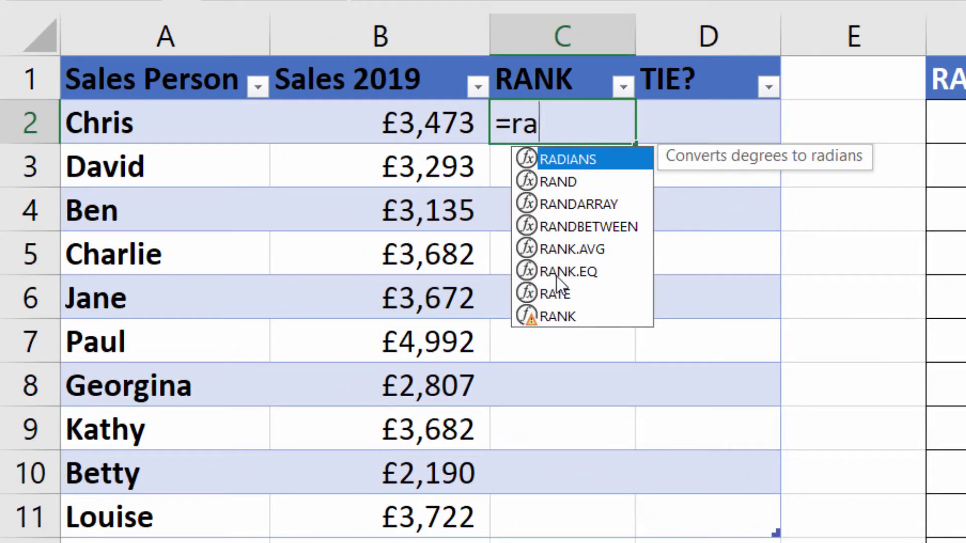
click(585, 277)
double_click(585, 276)
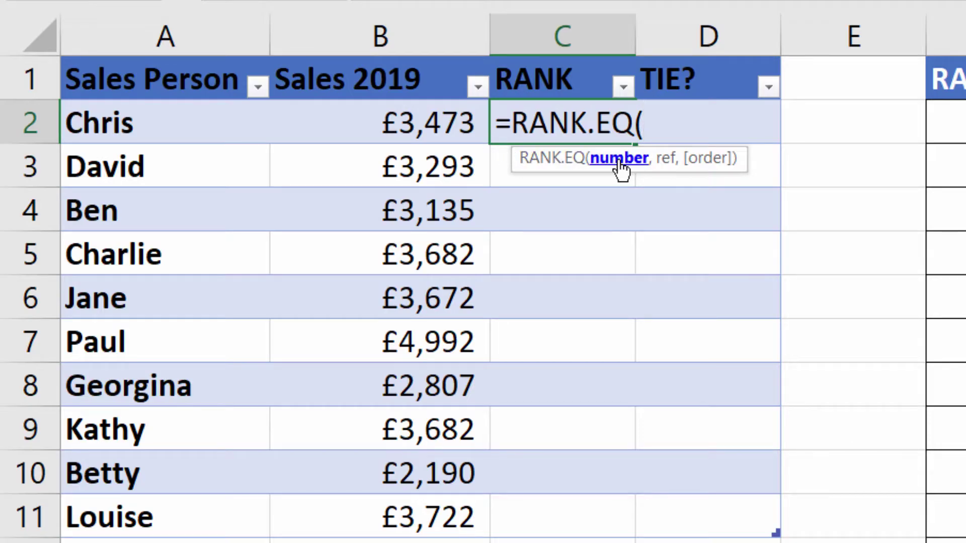
click(457, 132)
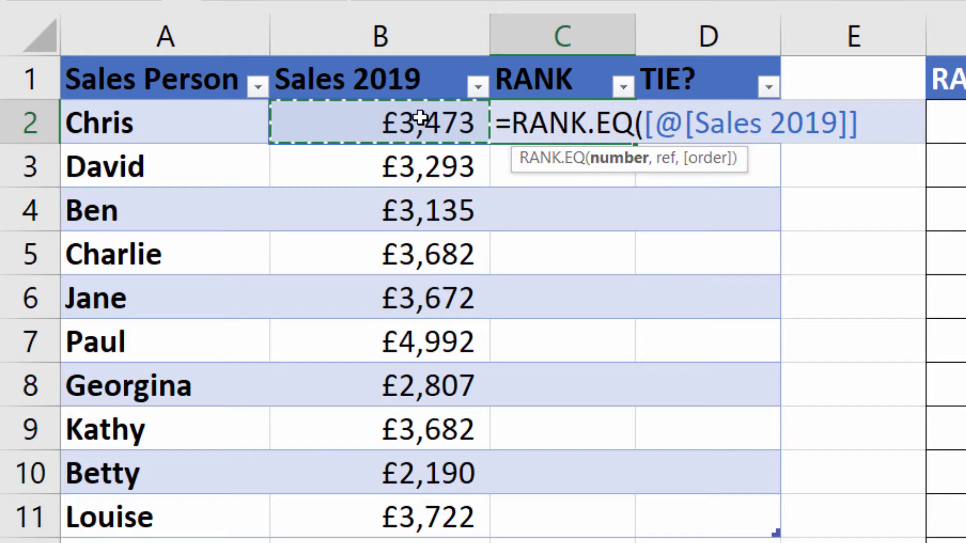
text(,)
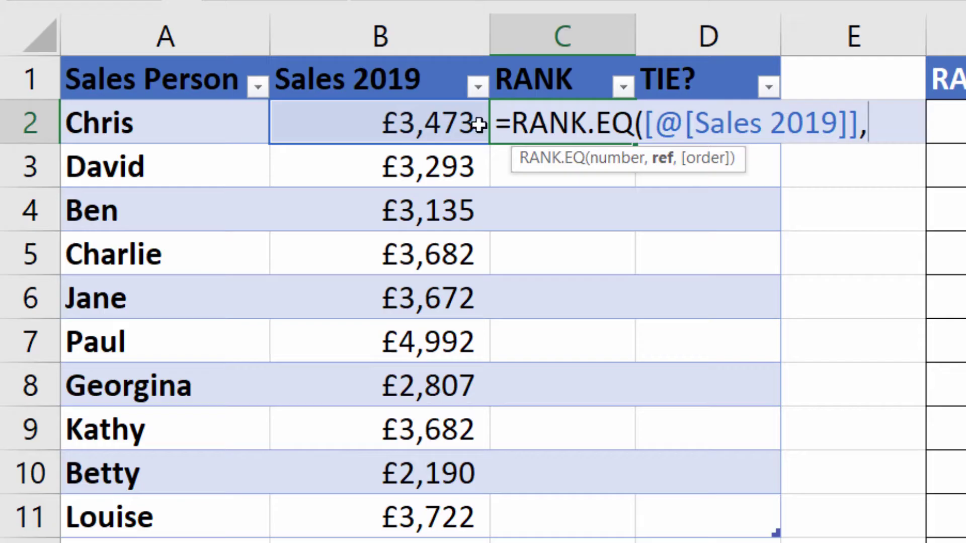
drag(431, 123, 395, 477)
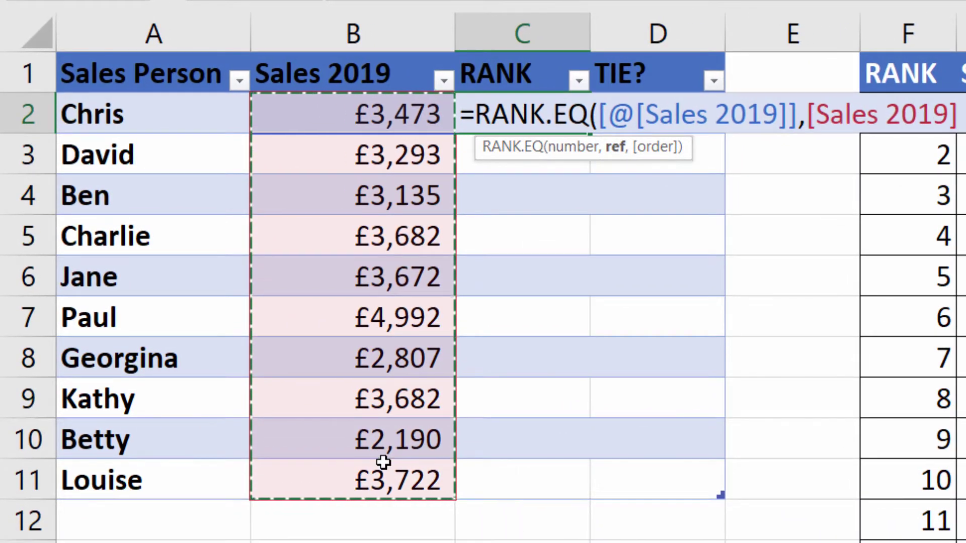
text(,)
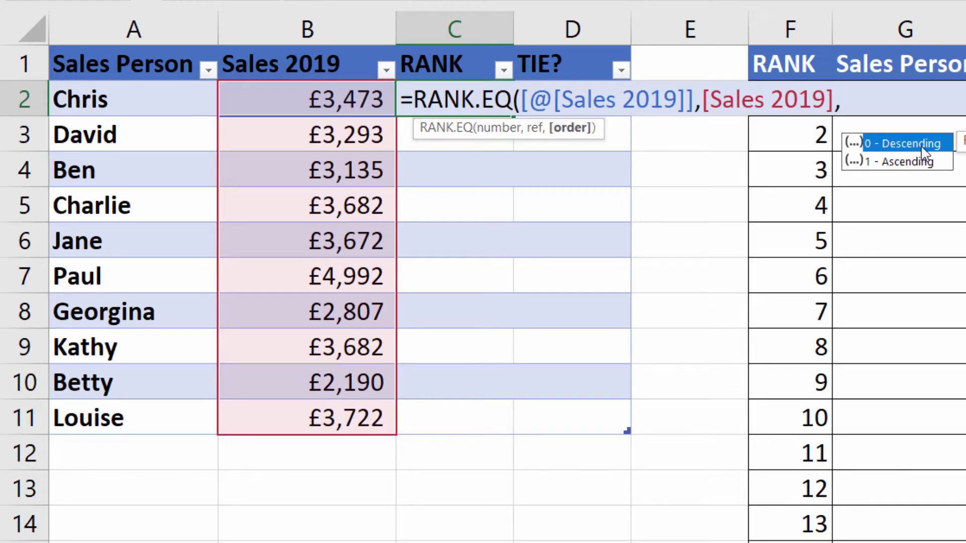
key(BackSpace)
text())
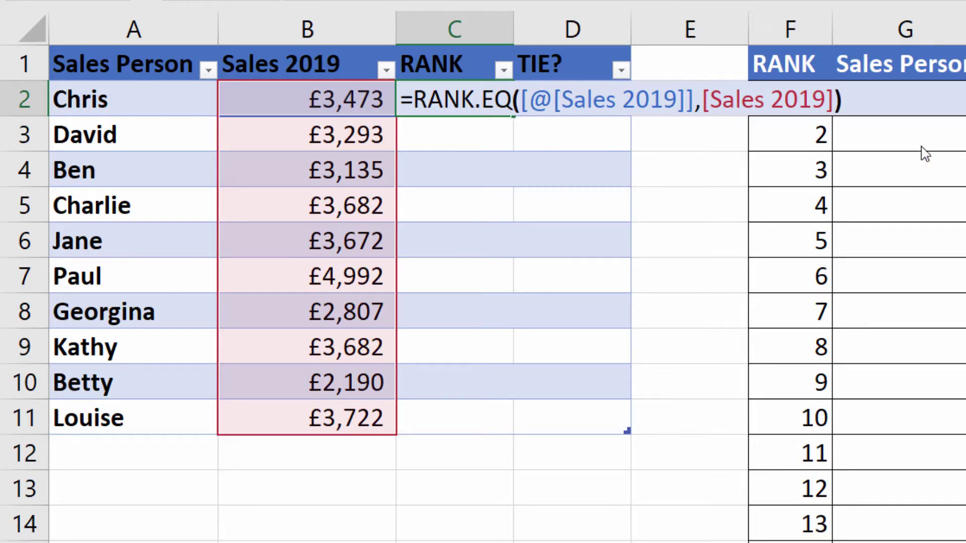
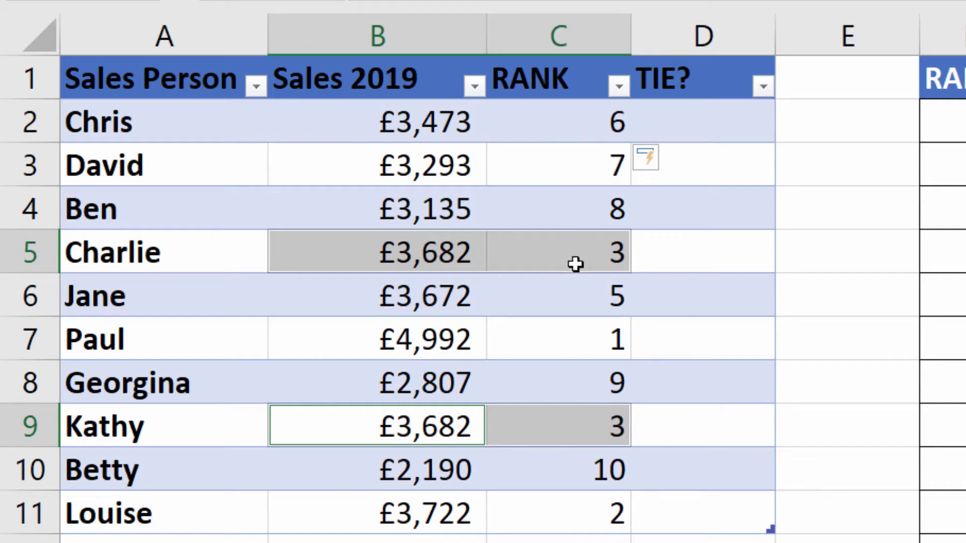
click(573, 301)
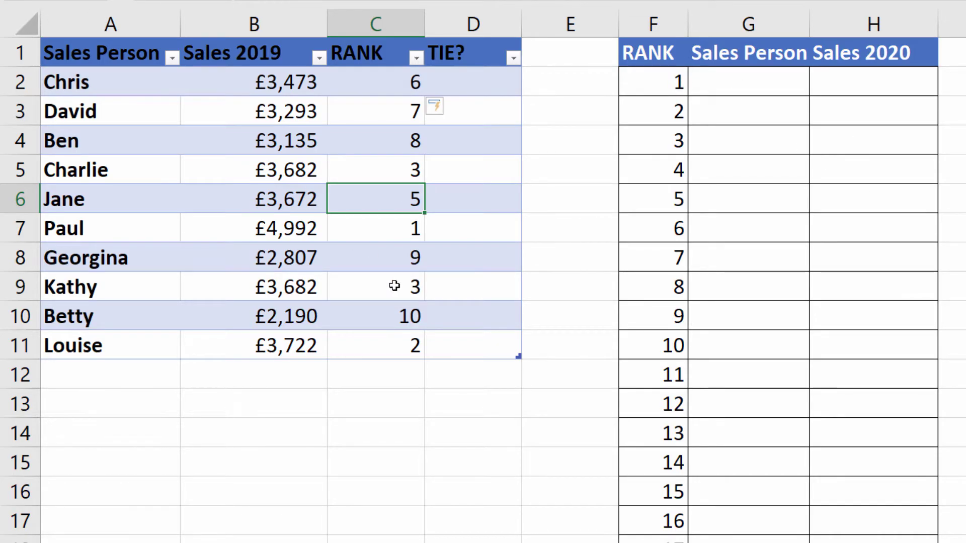
key(Right)
key(Up)
key(Up)
key(Up)
key(Up)
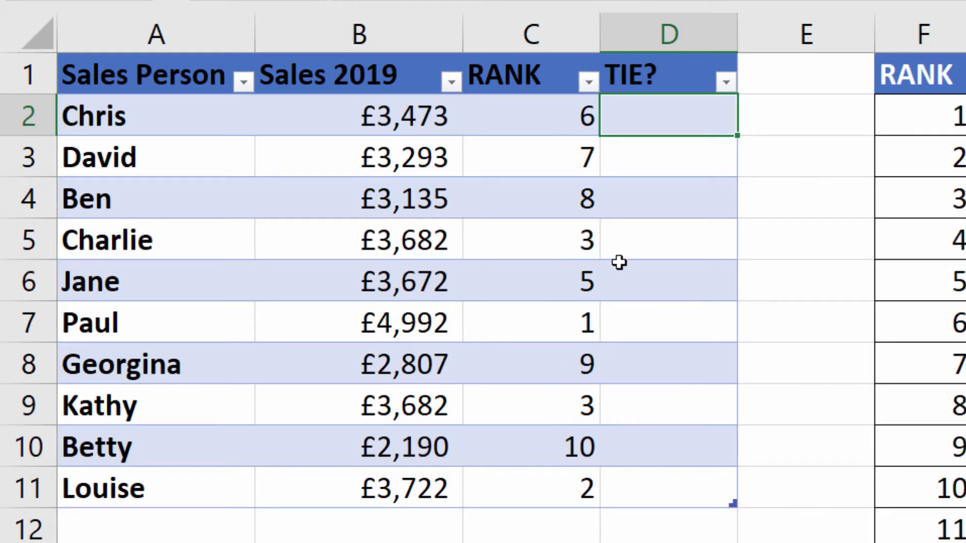
text(=c)
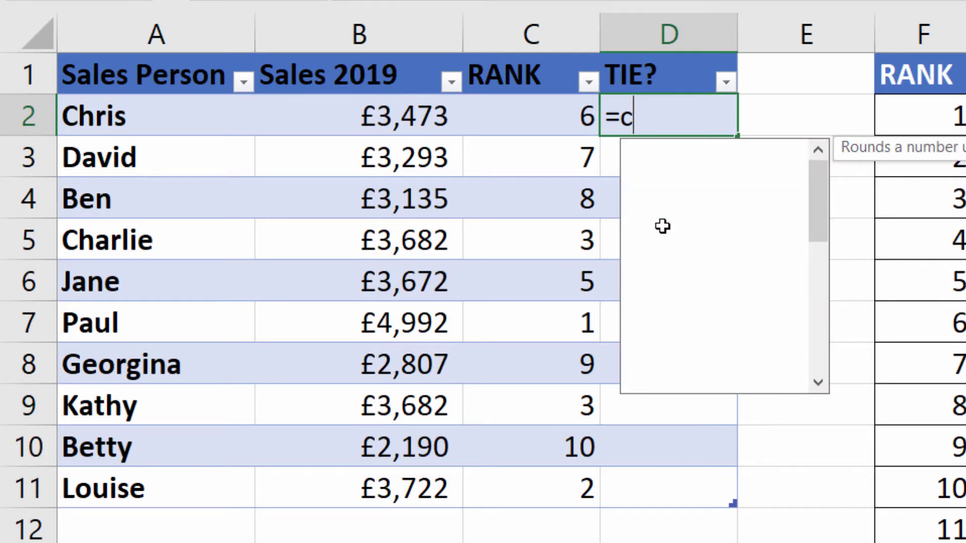
text(ountif)
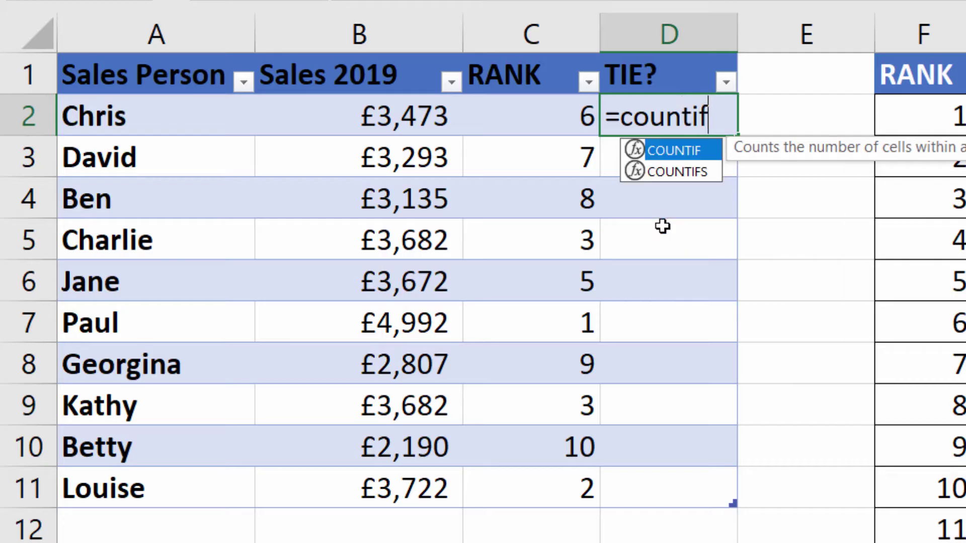
text(()
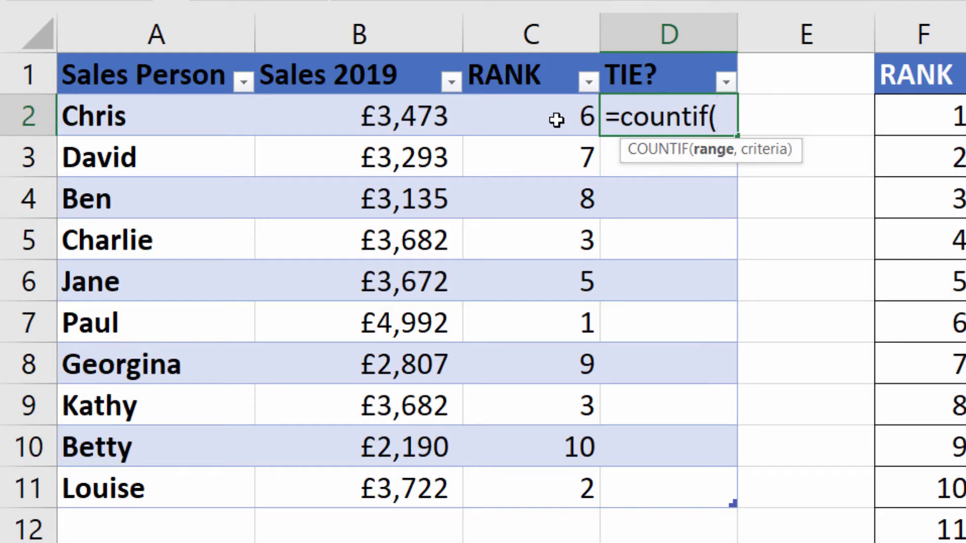
text(C)
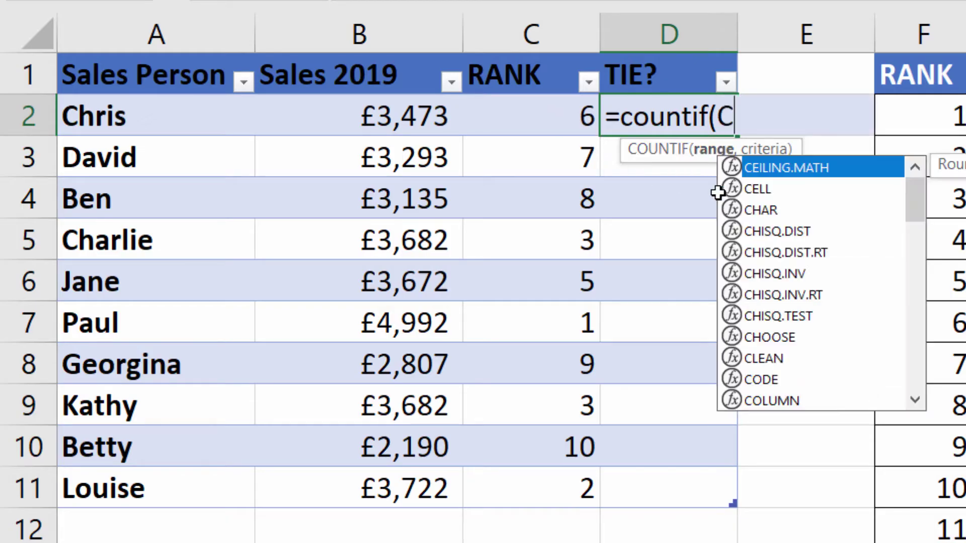
text(2)
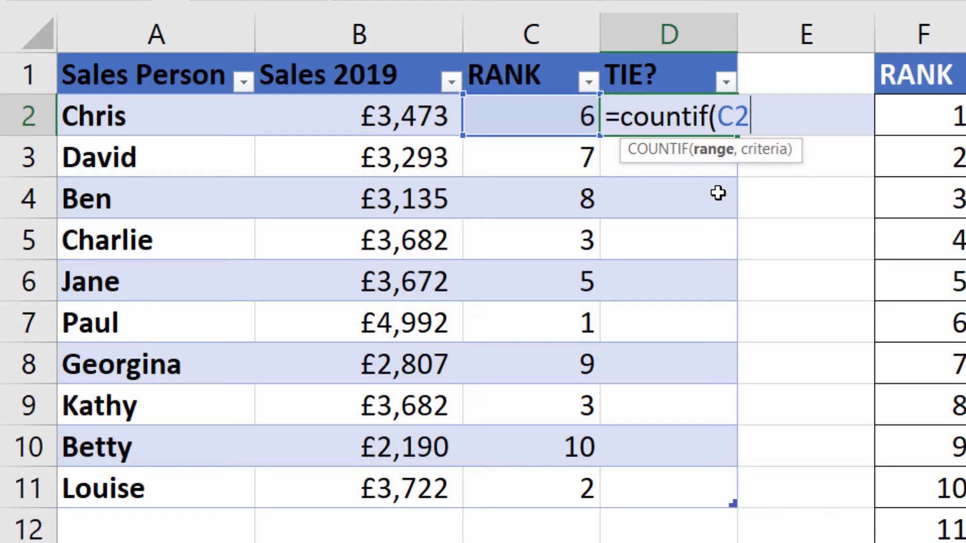
key(F4)
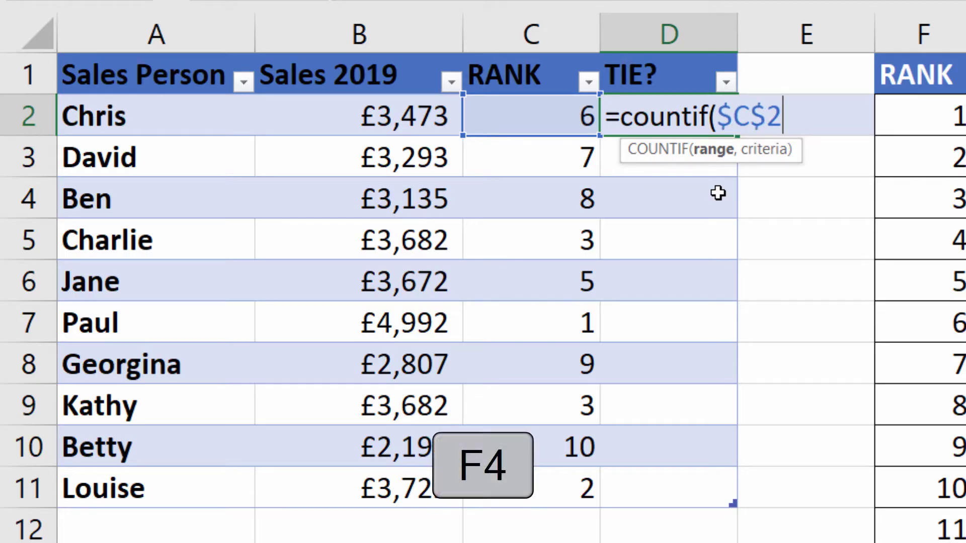
text(:)
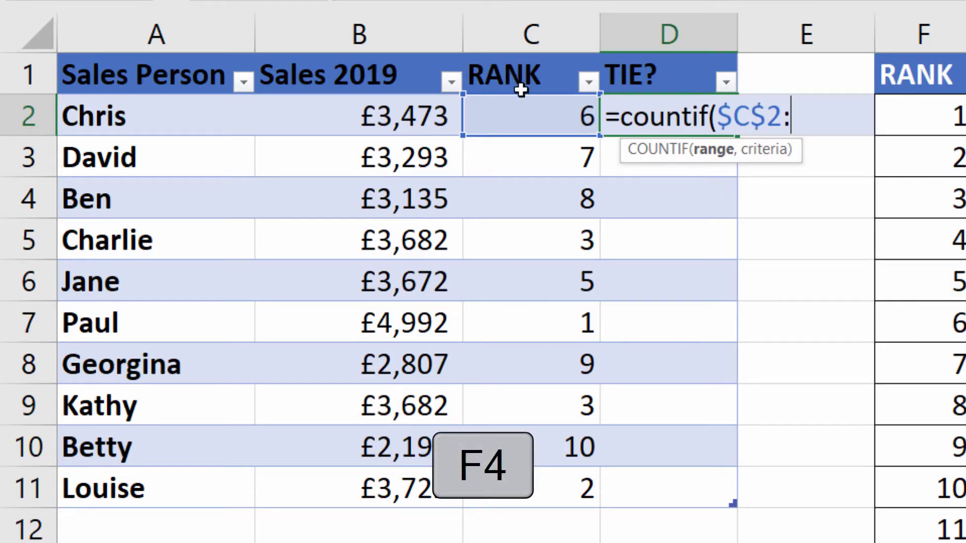
click(526, 108)
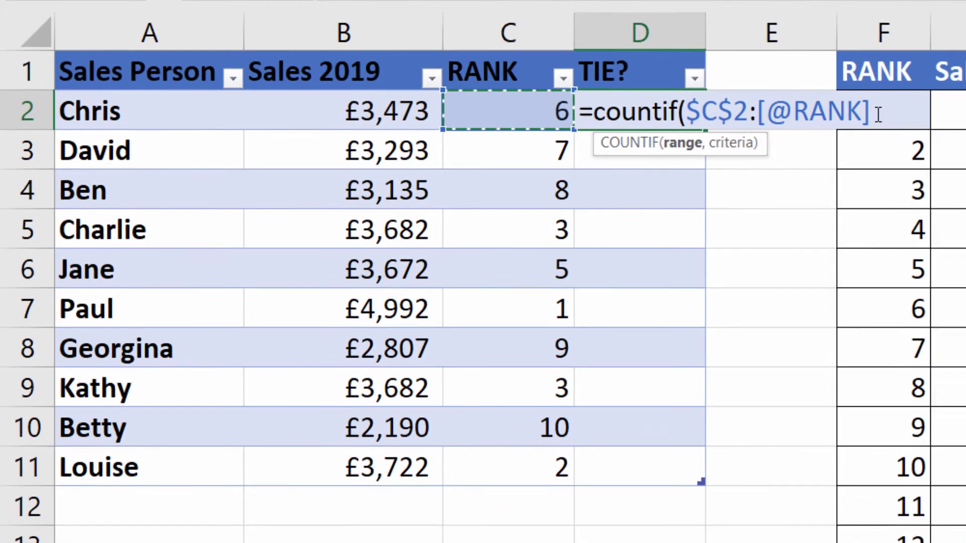
text(,)
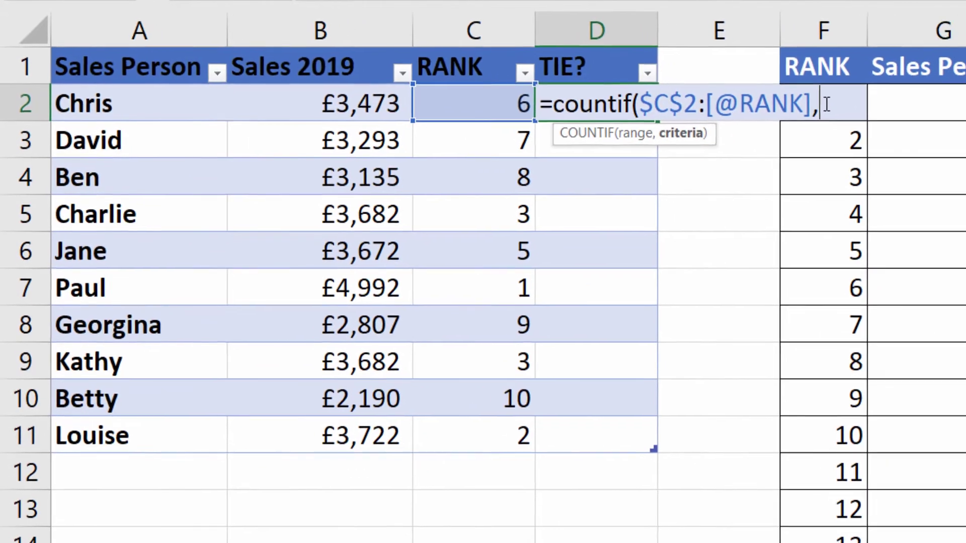
click(476, 96)
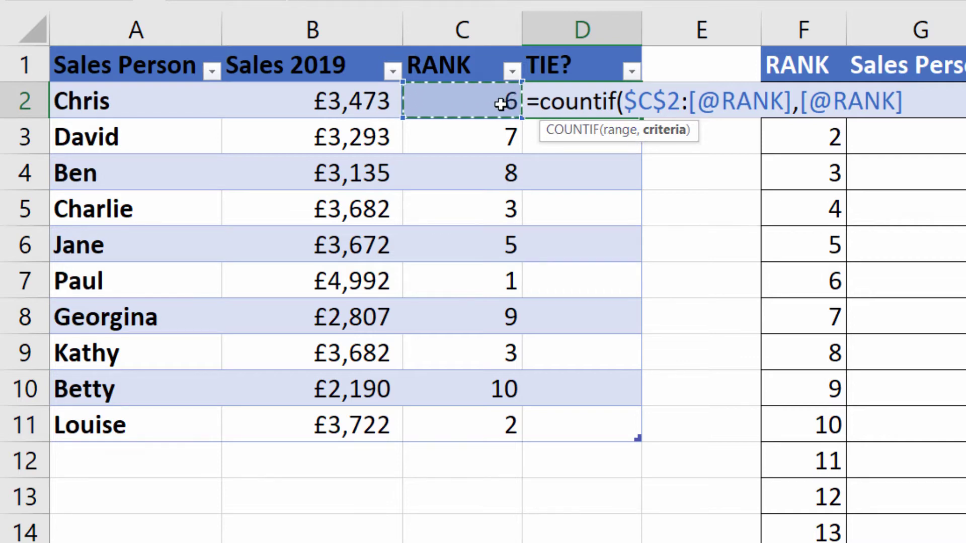
text())
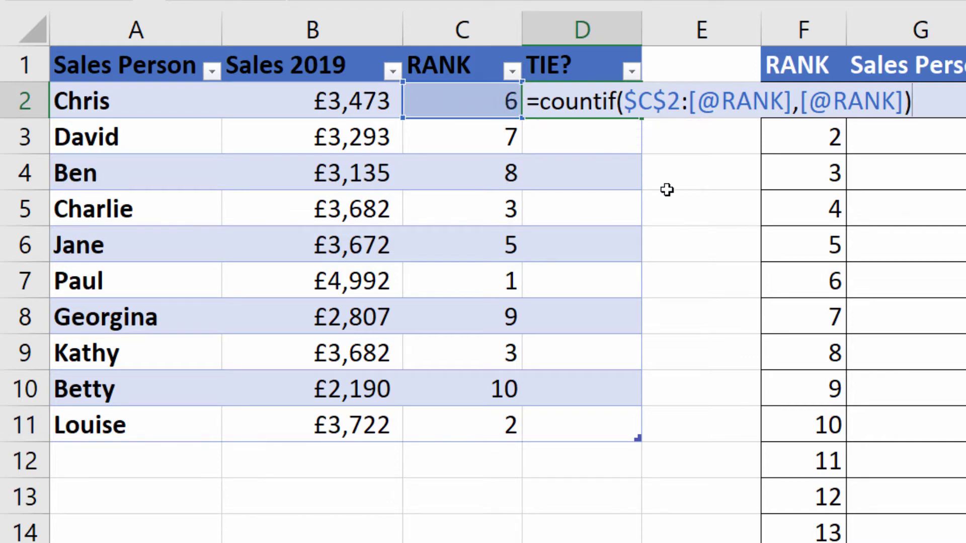
key(Return)
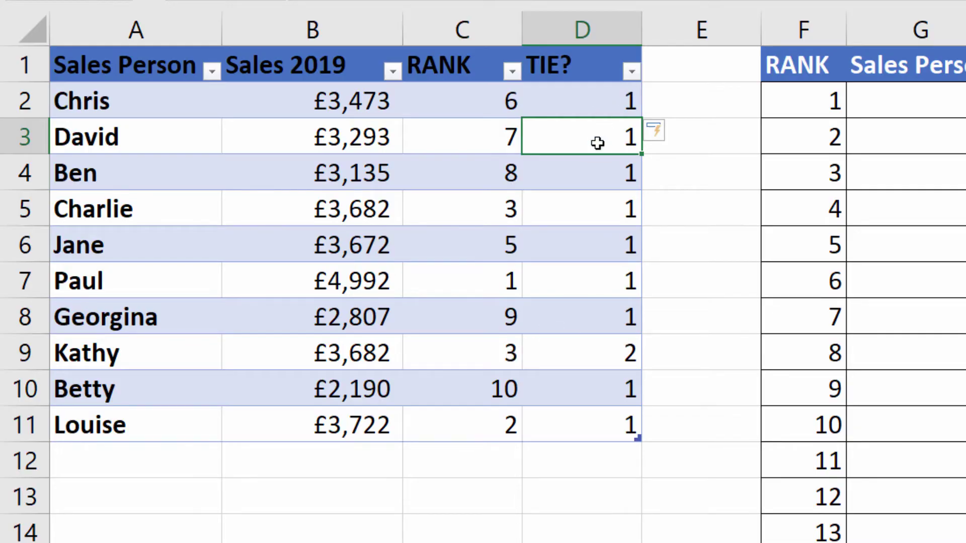
- Append >1 to the COUNTIF formula in D2 so it tests for repeated ranks
double_click(601, 104)
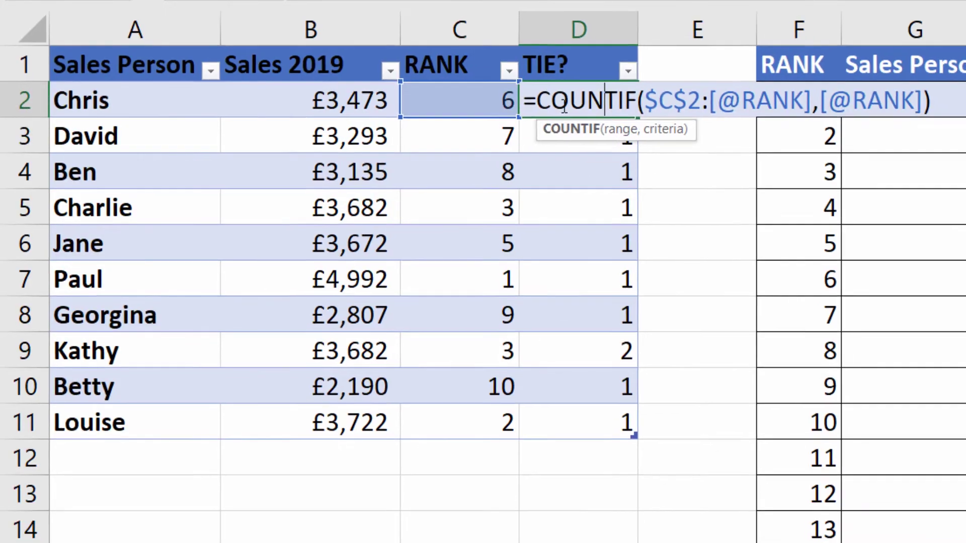
click(963, 110)
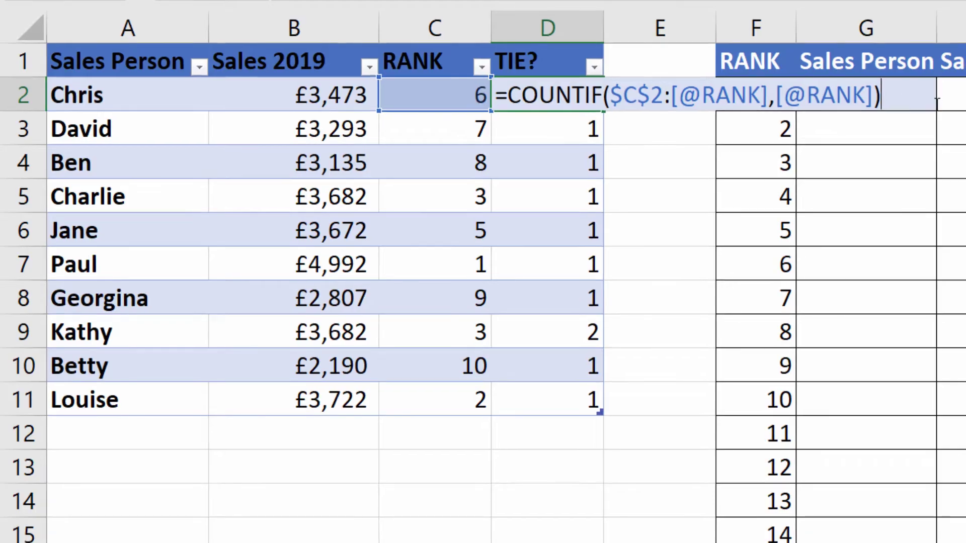
text(>1)
key(Return)
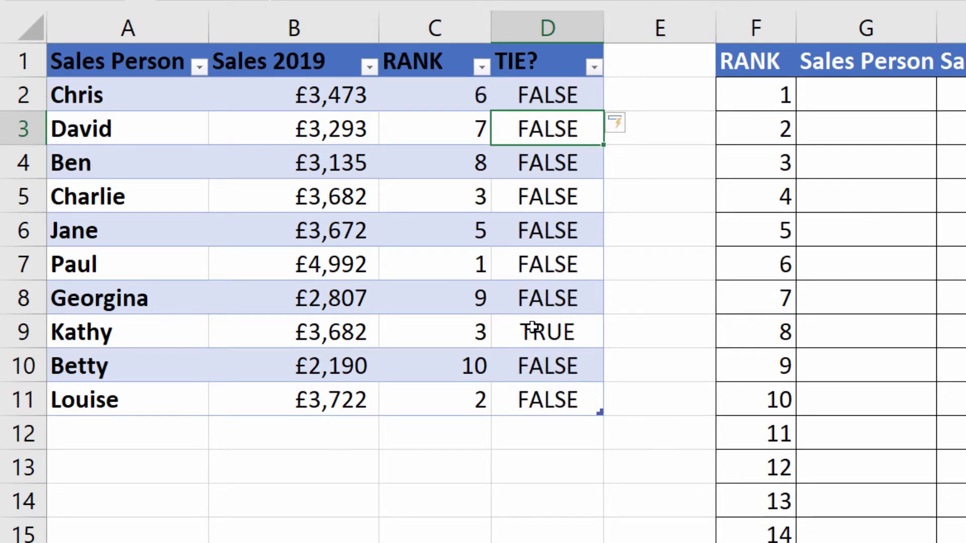
double_click(529, 96)
click(506, 94)
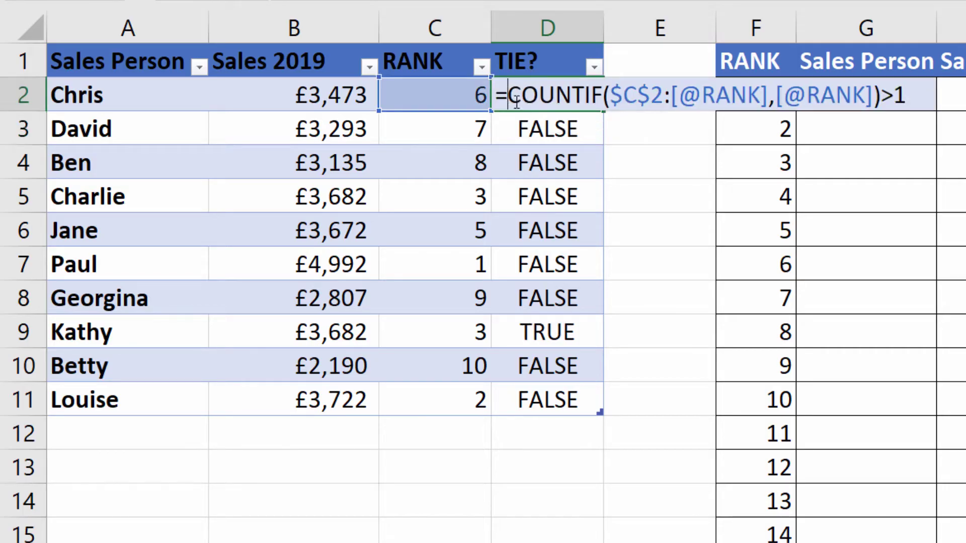
text(IF)
double_click(557, 121)
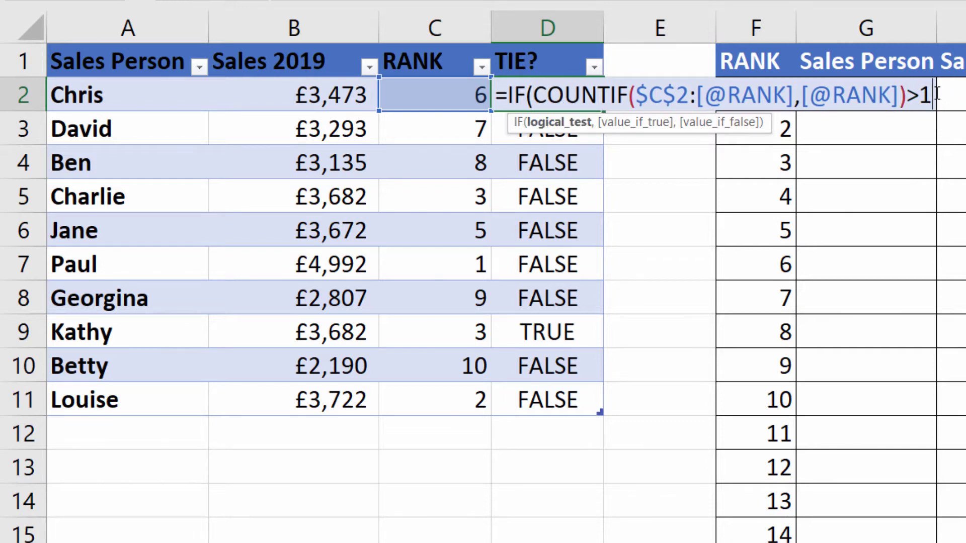
text(,)
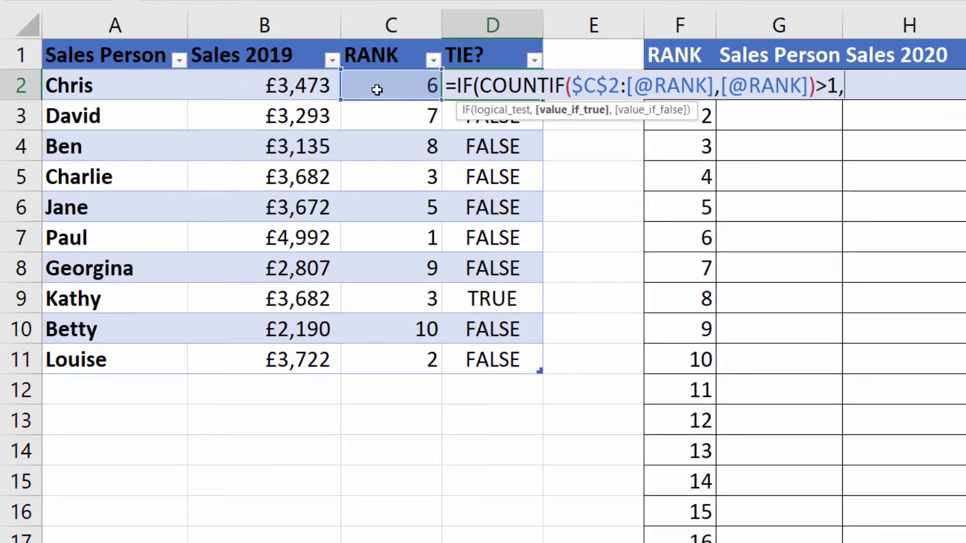
click(390, 86)
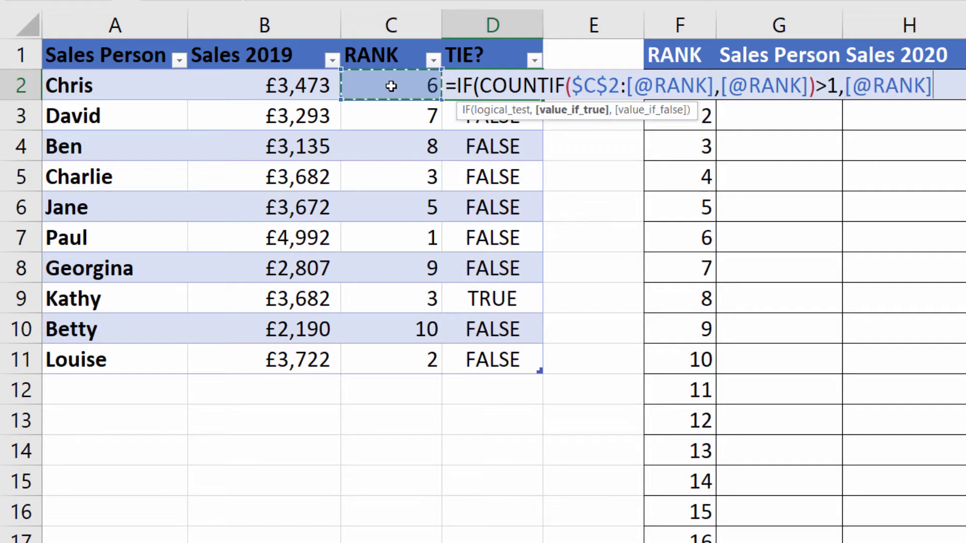
text(+1)
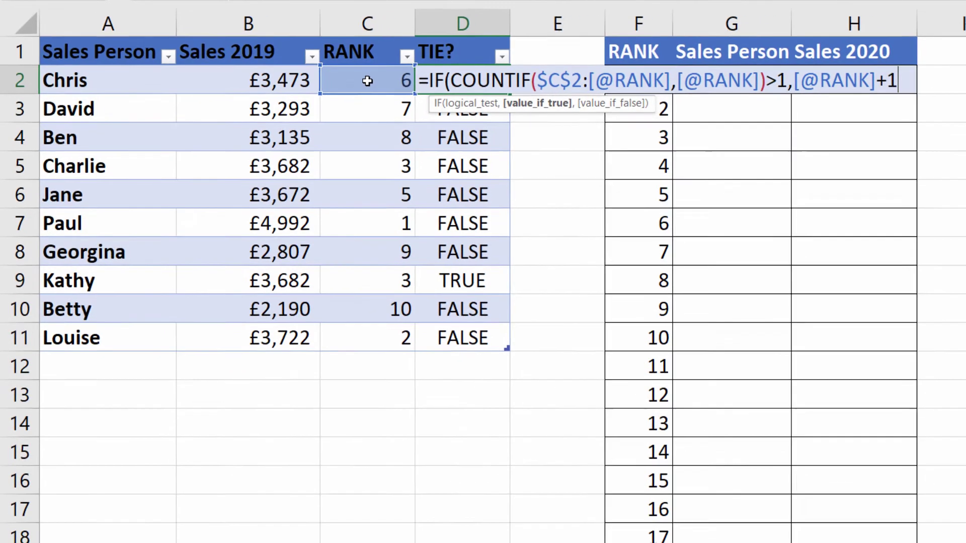
text(,)
click(360, 77)
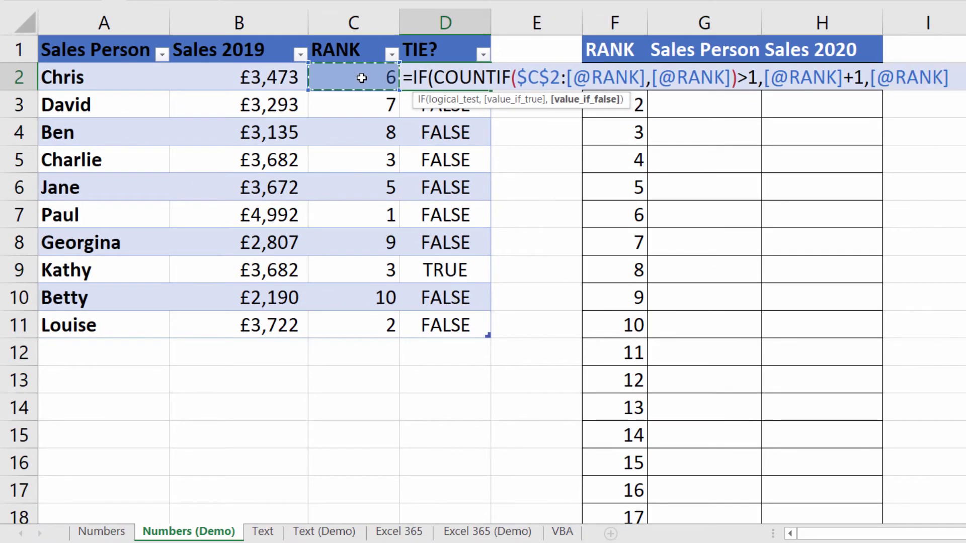
text())
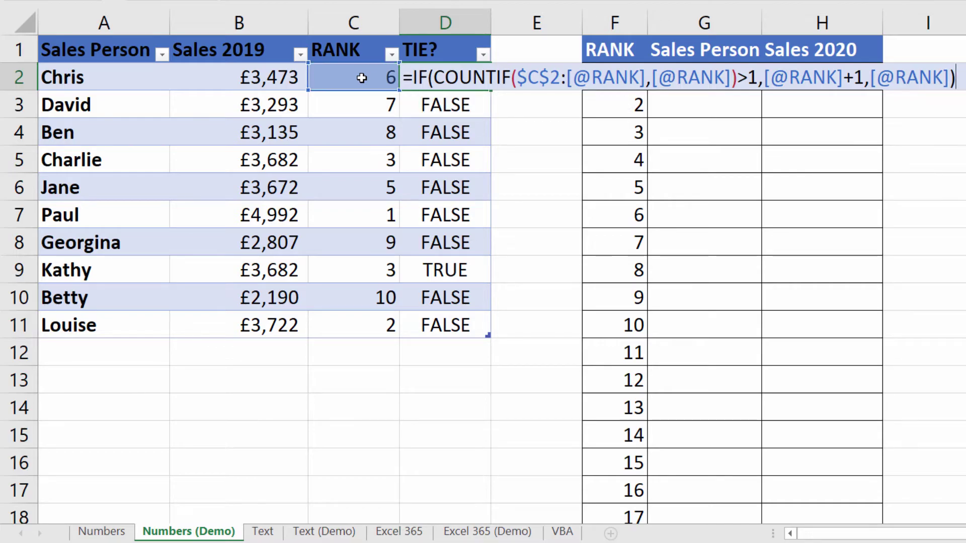
key(Return)
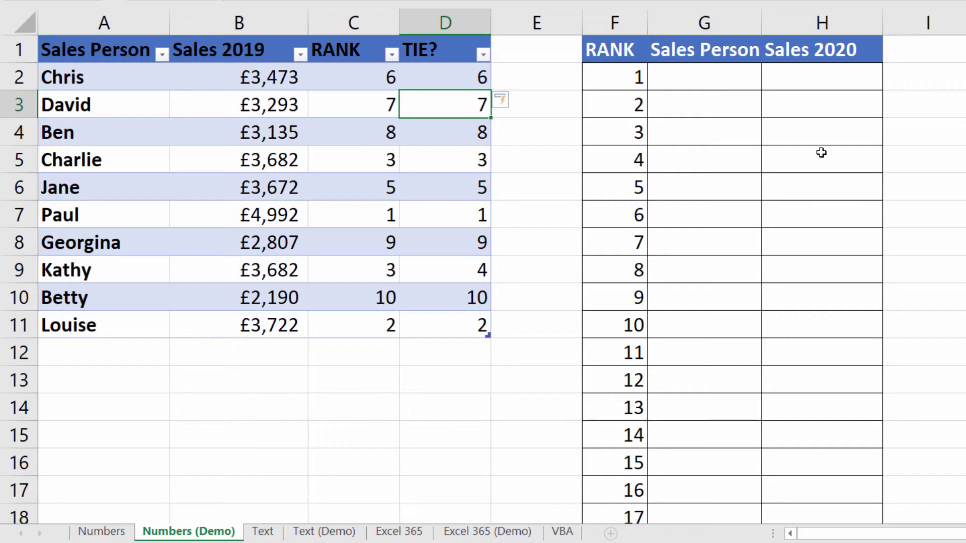
- Begin an INDEX formula in G2 with Sales_2019[Sales Person] as the array
click(707, 78)
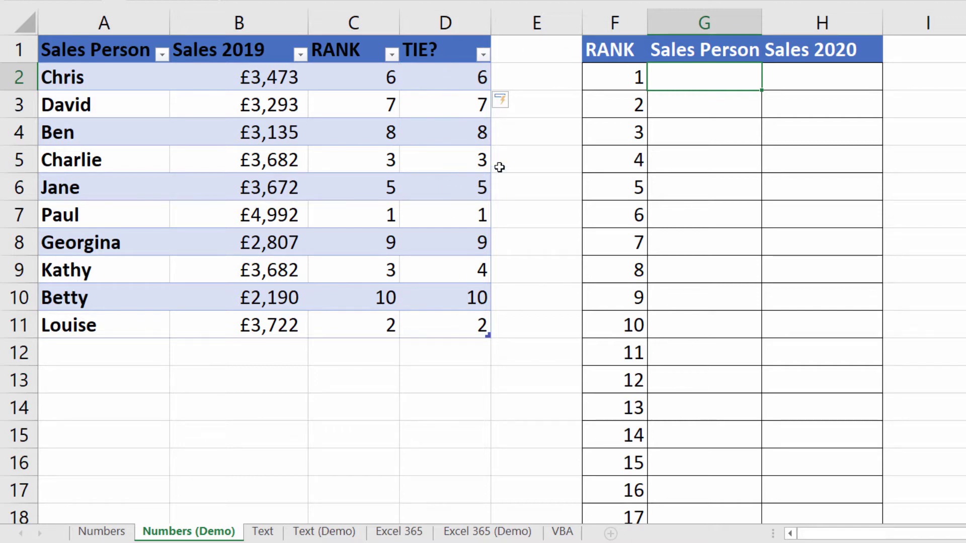
text(=in)
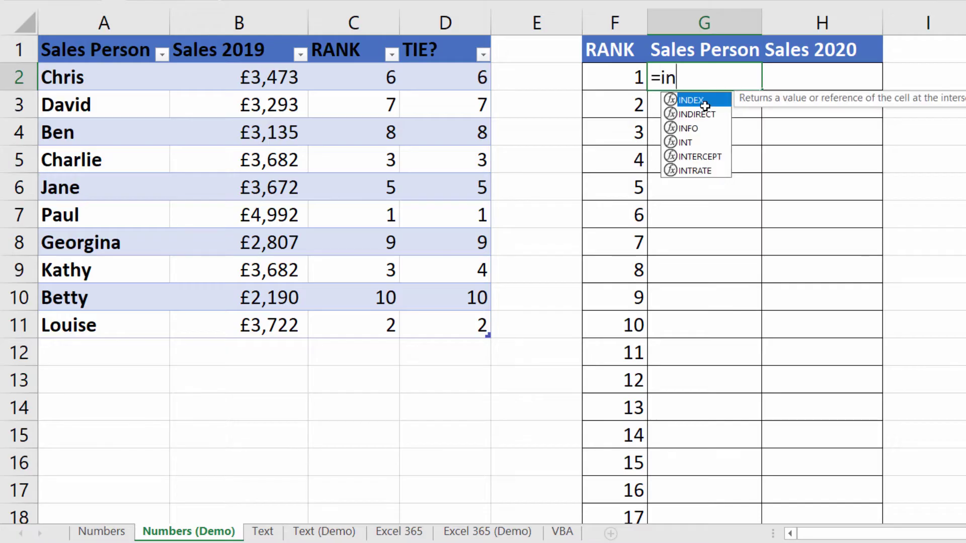
text(dex()
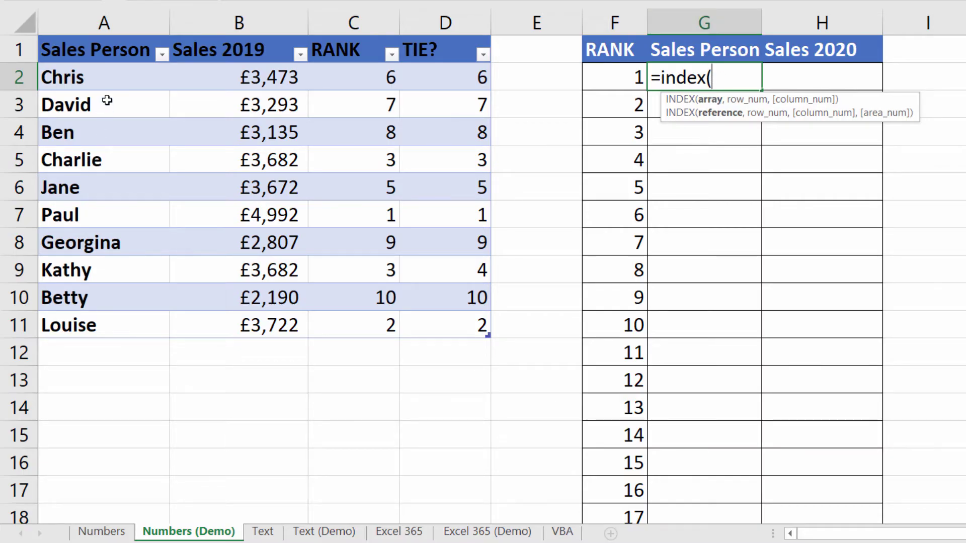
drag(114, 75, 110, 323)
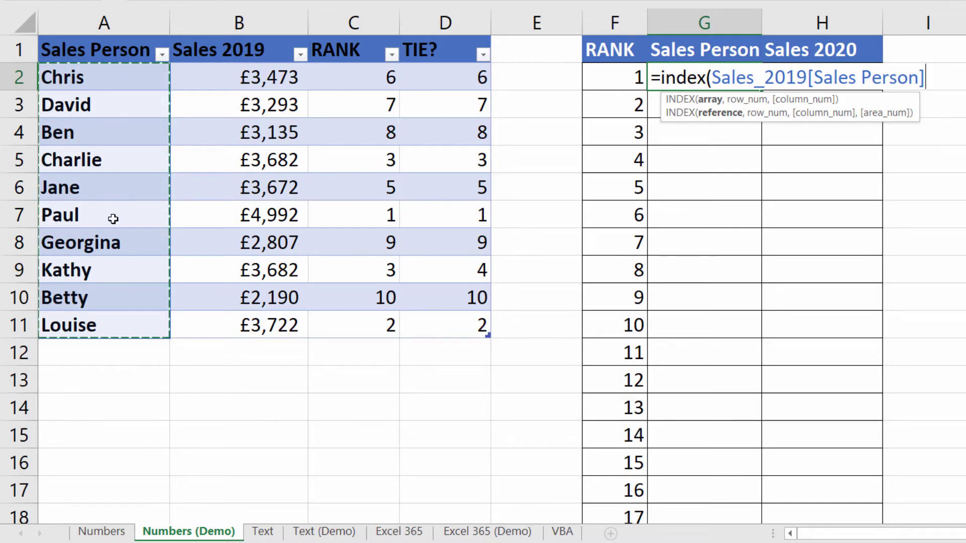
text(,)
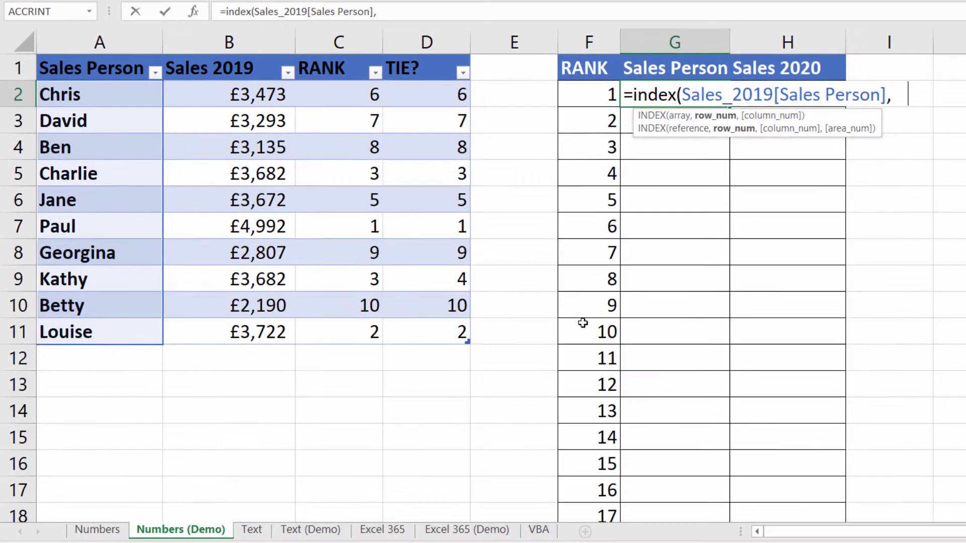
- Complete the INDEX formula in G2 with MATCH(F2,Sales_2019[TIE?],0) as the row number and commit it
text(mat)
text(ch)
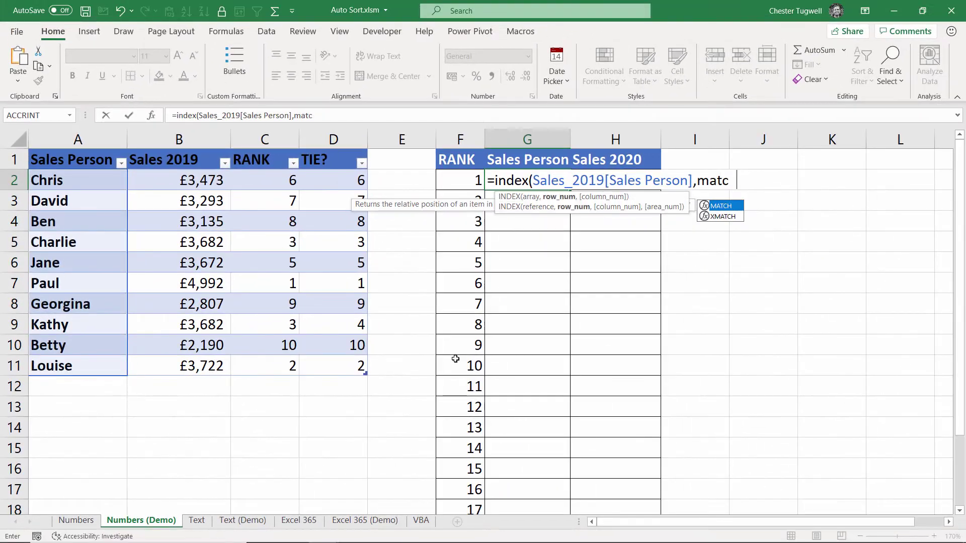
text(()
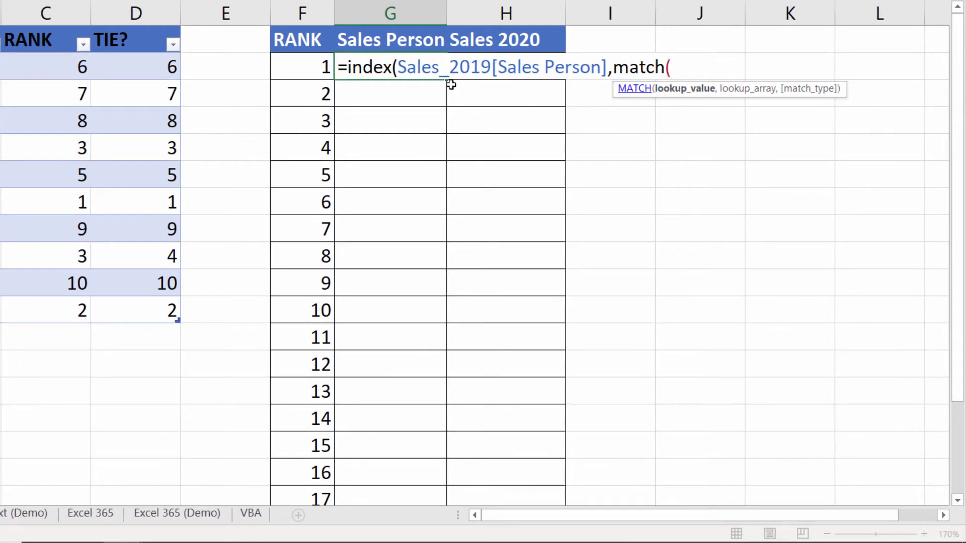
click(305, 67)
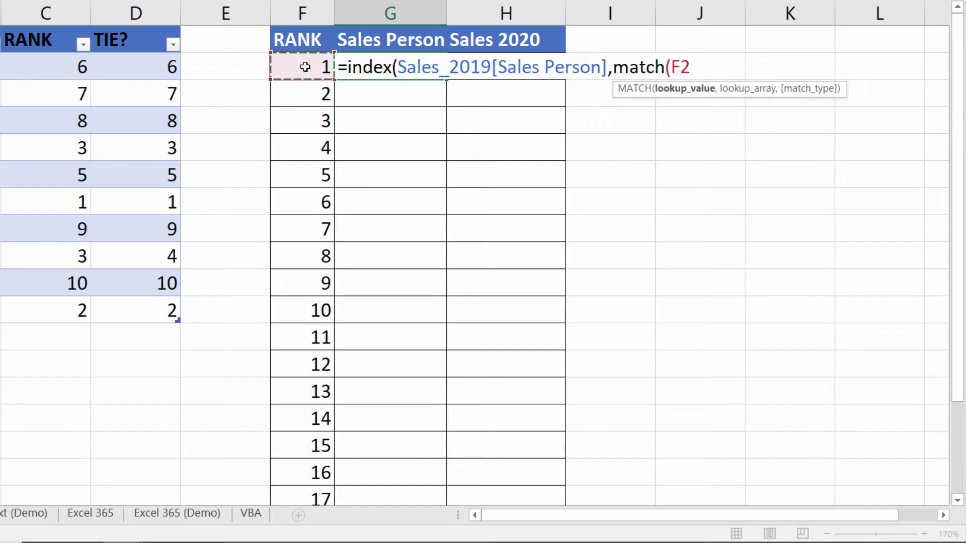
text(,)
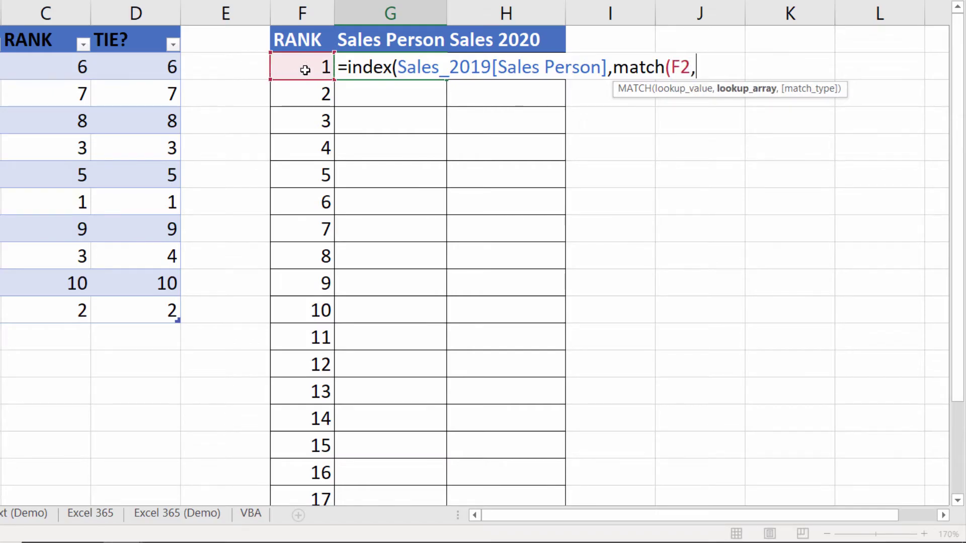
drag(151, 67, 143, 316)
text(,)
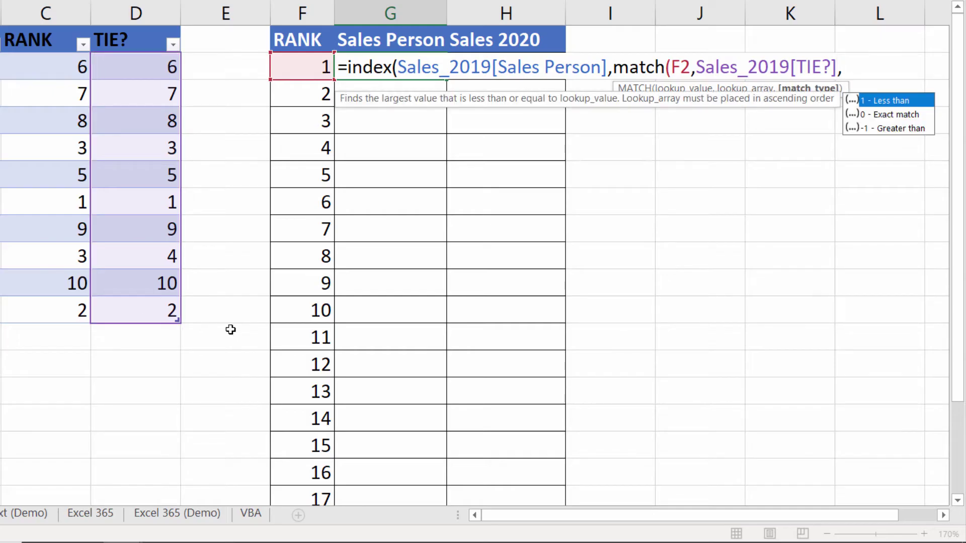
text(0))
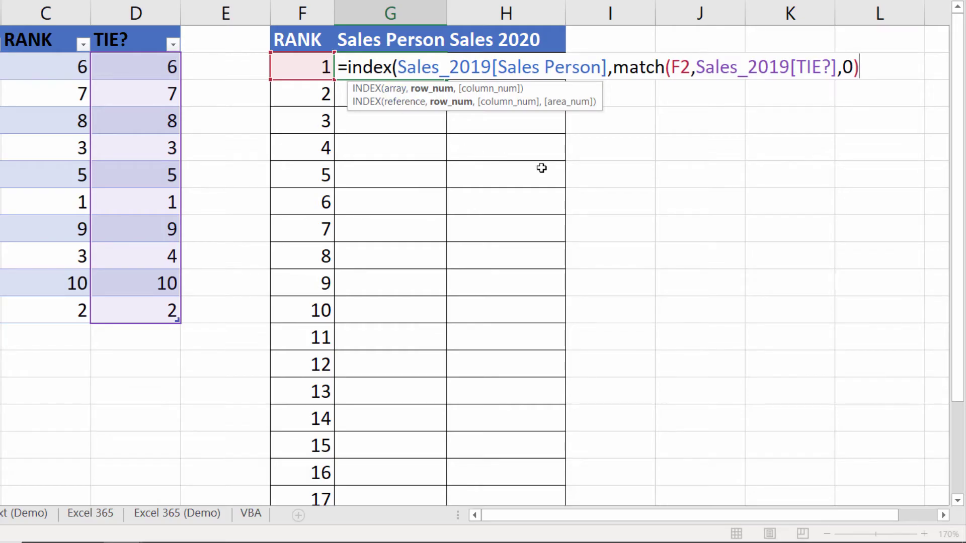
text())
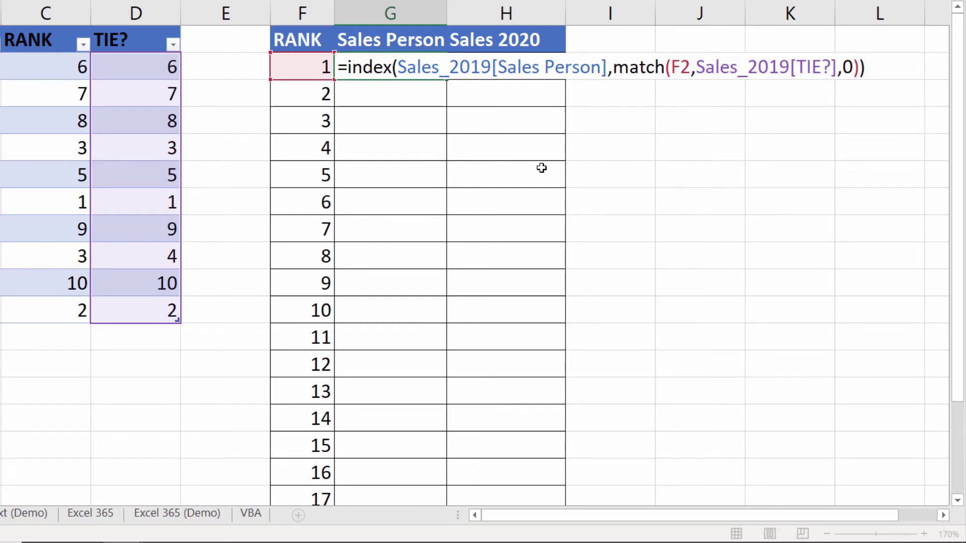
key(Return)
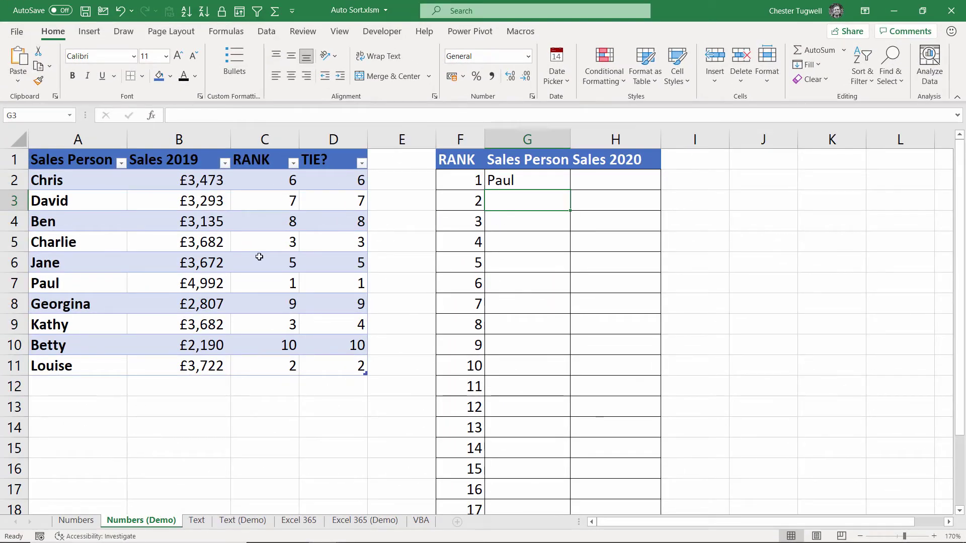
- Fill the INDEX/MATCH formula in G2 down the ranking's Sales Person column
click(202, 284)
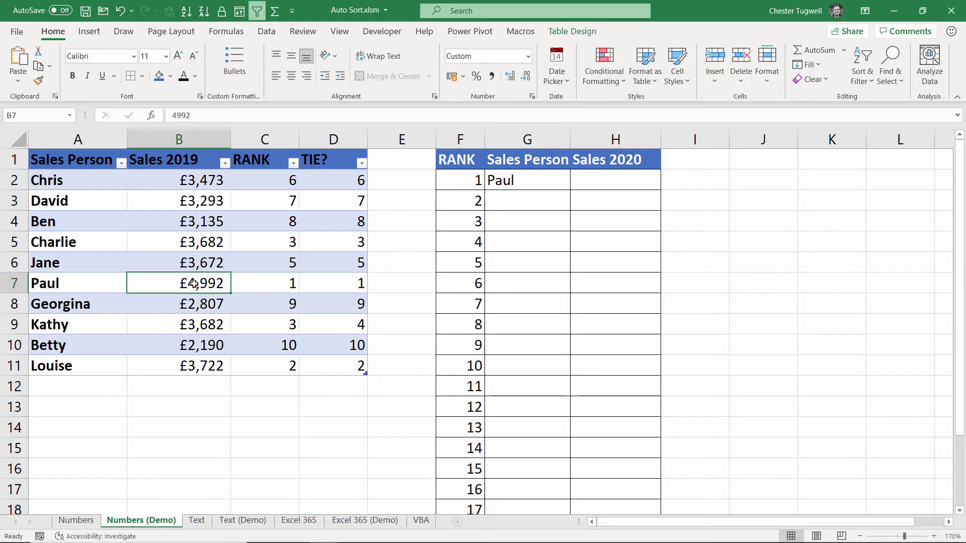
click(556, 182)
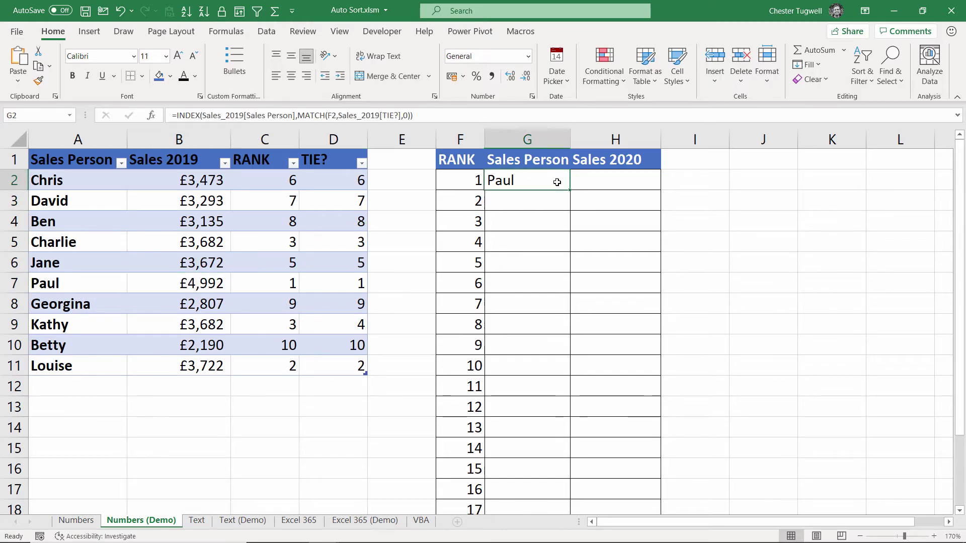
double_click(572, 190)
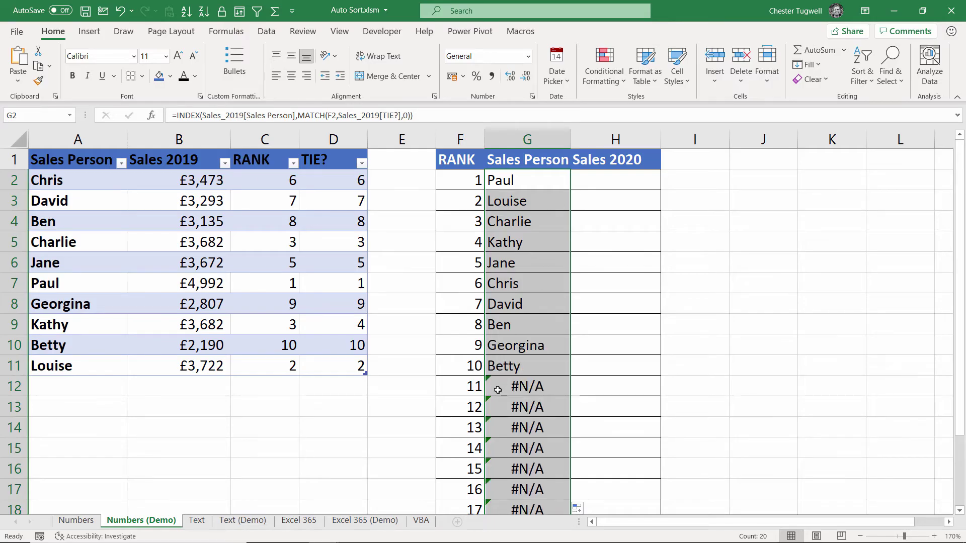
- Wrap the G2 formula in IFERROR with "" as the error value and fill it down the Sales Person column
double_click(510, 182)
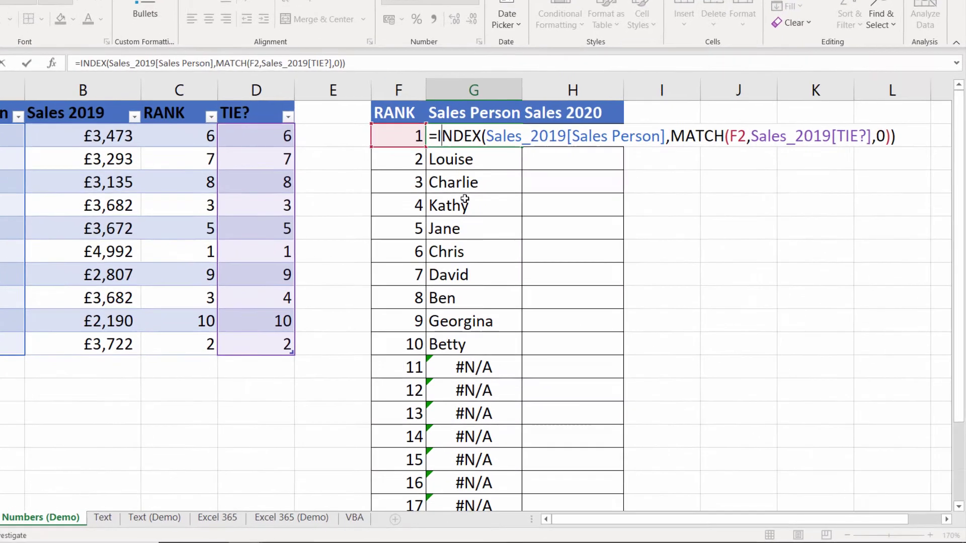
text(IFERR)
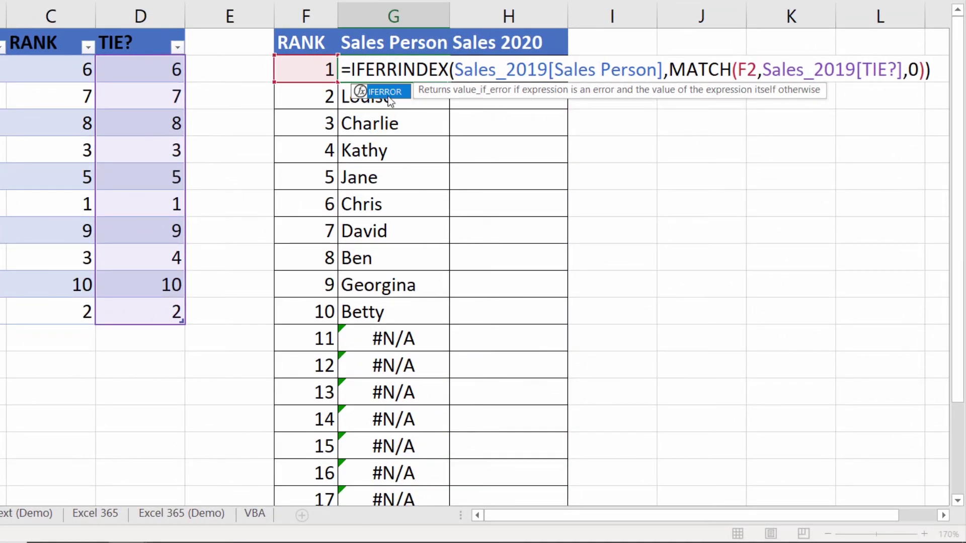
key(Tab)
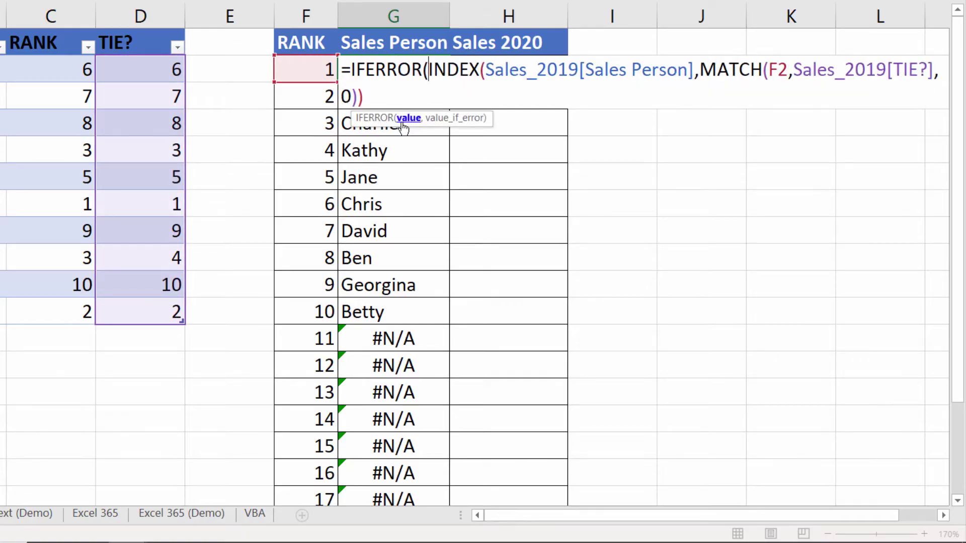
key(ctrl+shift+End)
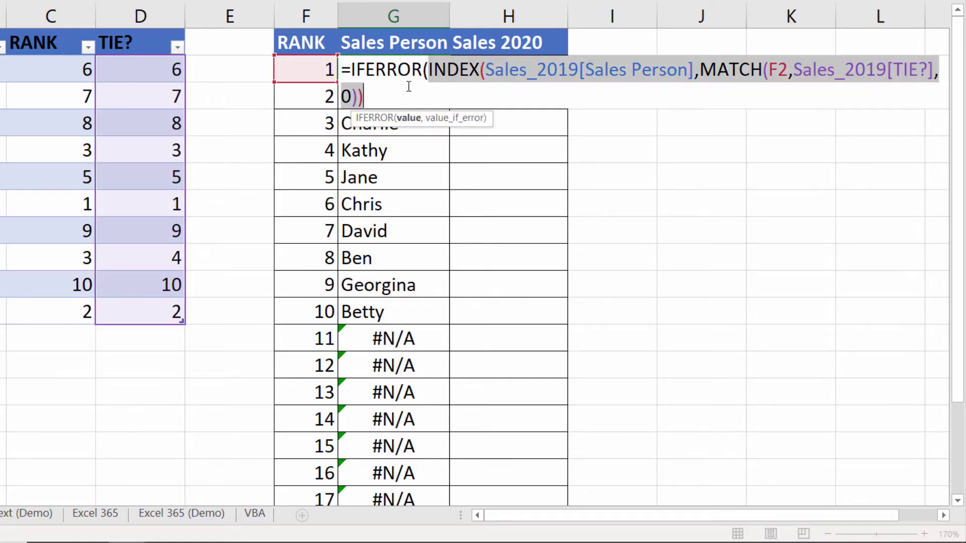
click(375, 97)
text(,)
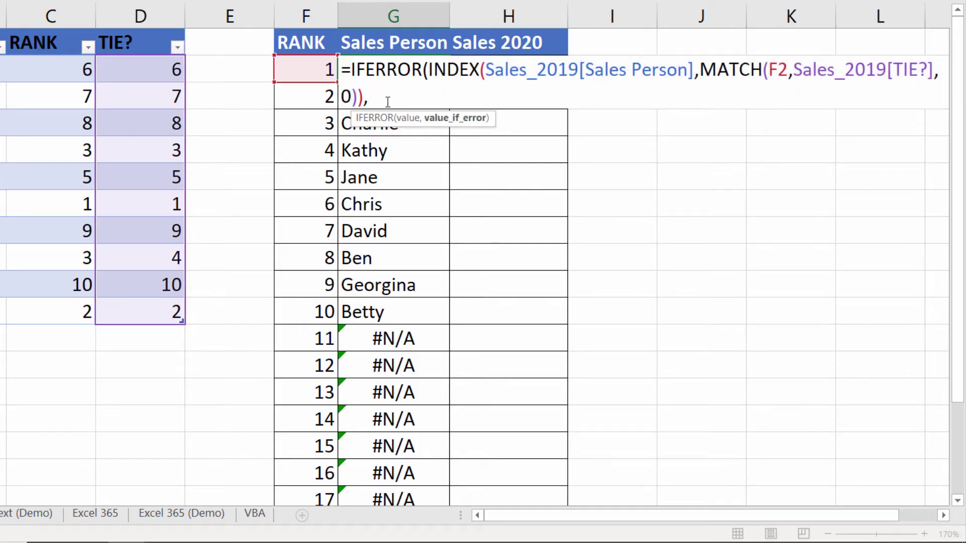
text(""))
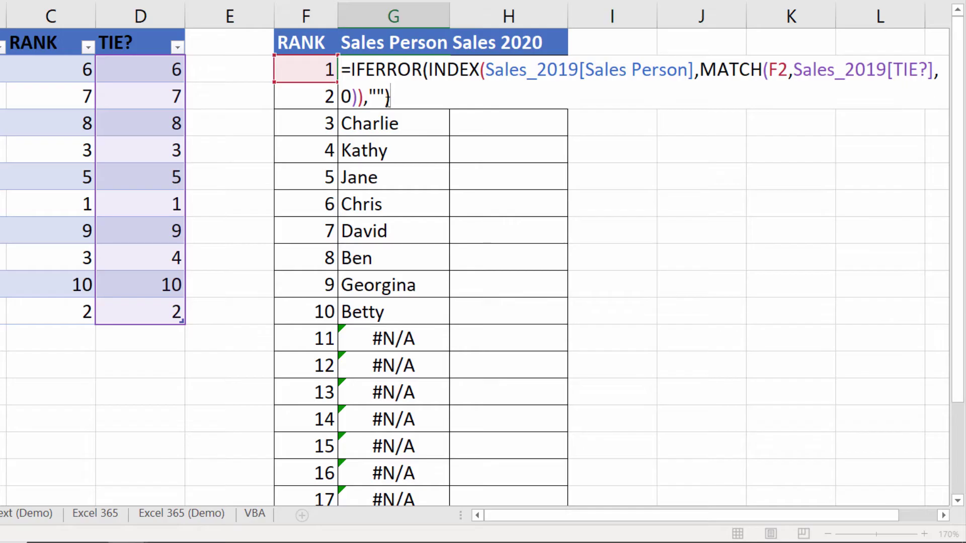
key(Return)
click(432, 68)
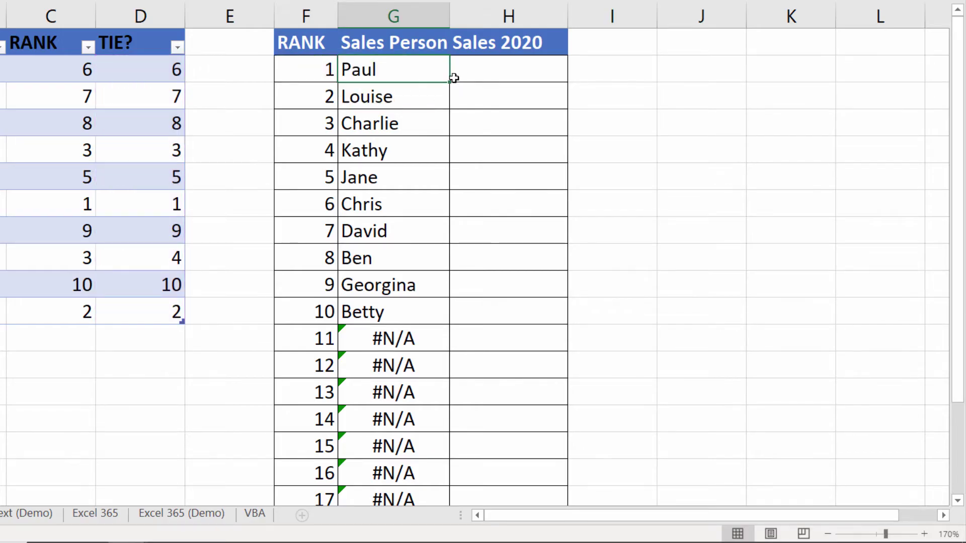
double_click(451, 82)
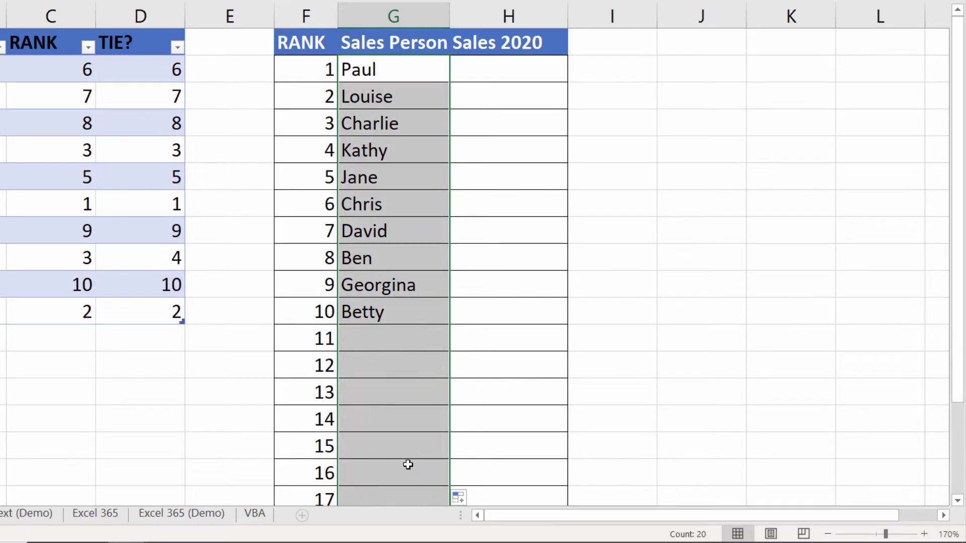
- Enter =INDEX(Sales_2019[Sales 2019],MATCH(F2,Sales_2019[TIE?],0)) in H2 under Sales 2020
click(496, 62)
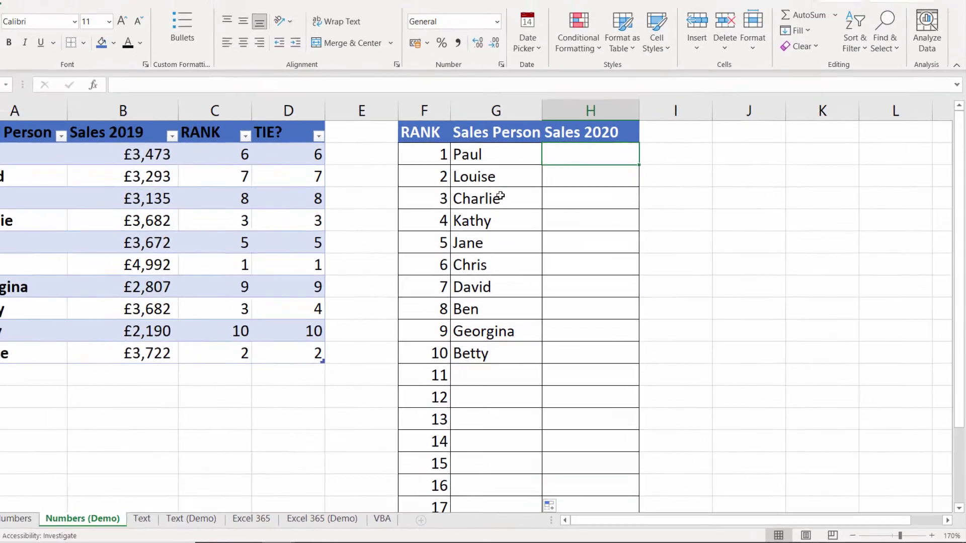
text(=index()
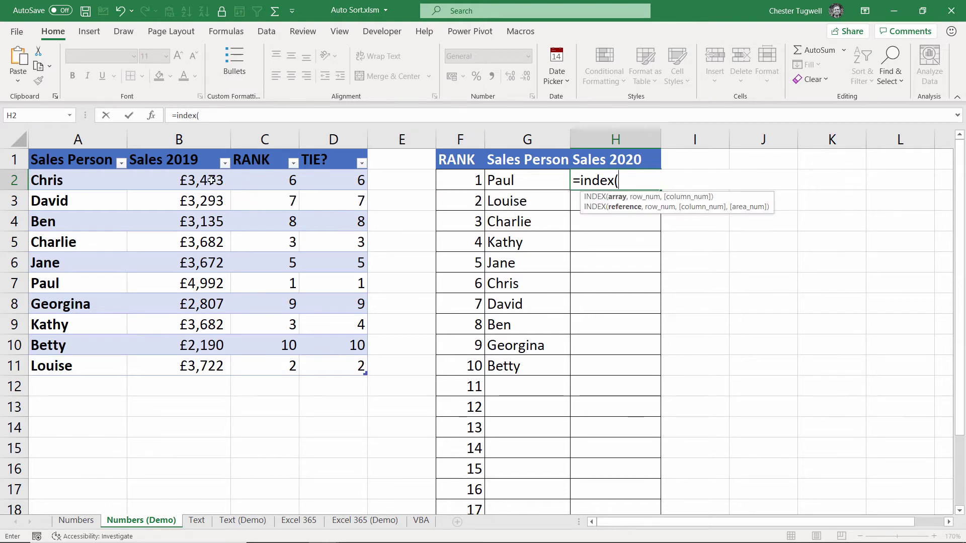
drag(211, 180, 207, 363)
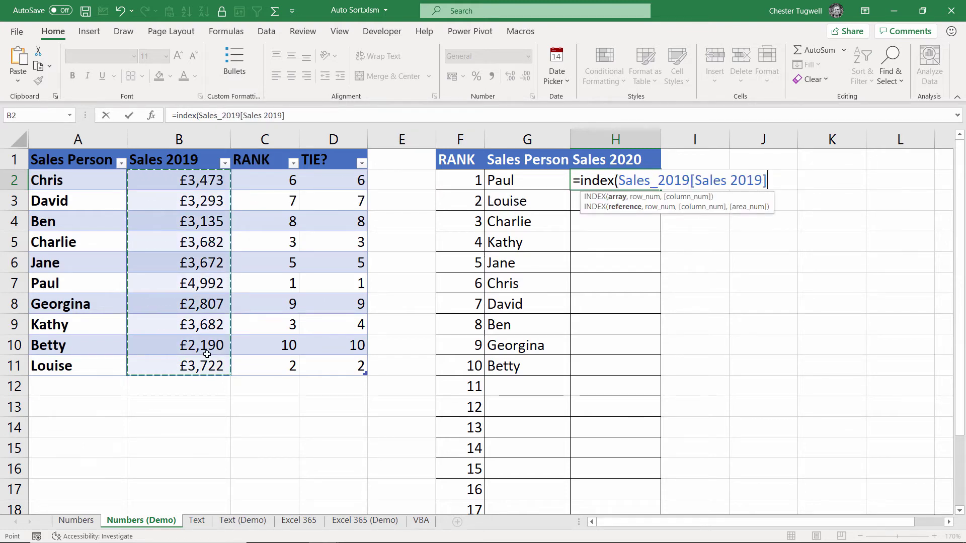
text(,mat)
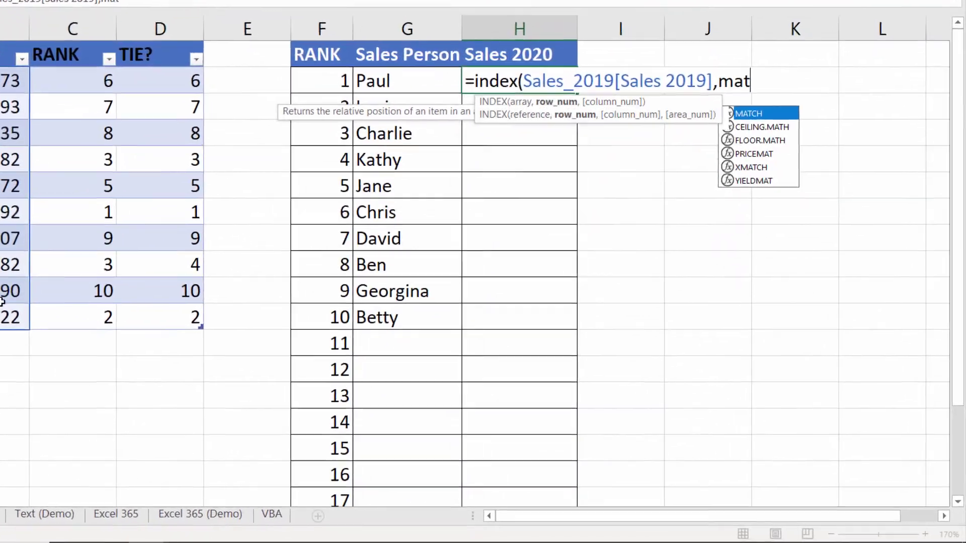
text(ch()
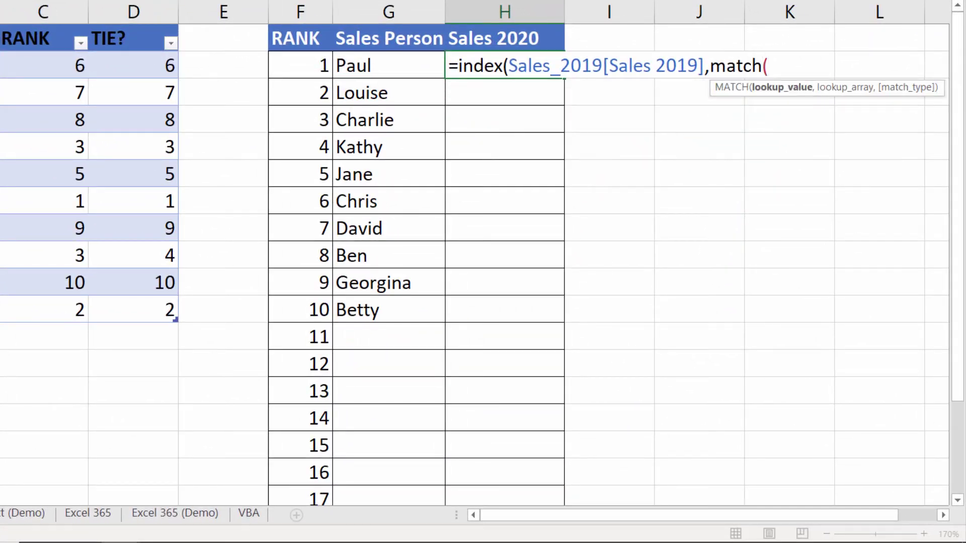
click(300, 61)
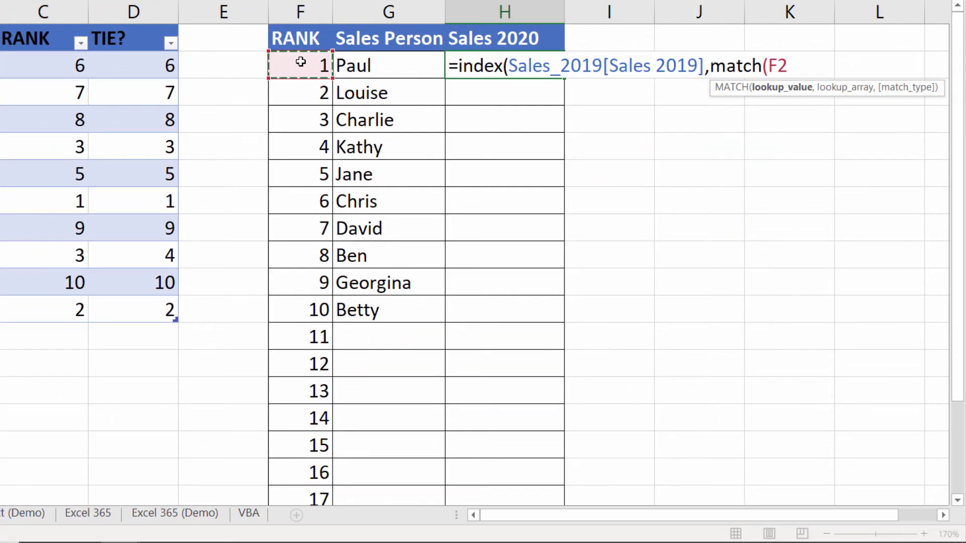
text(,)
drag(136, 67, 139, 311)
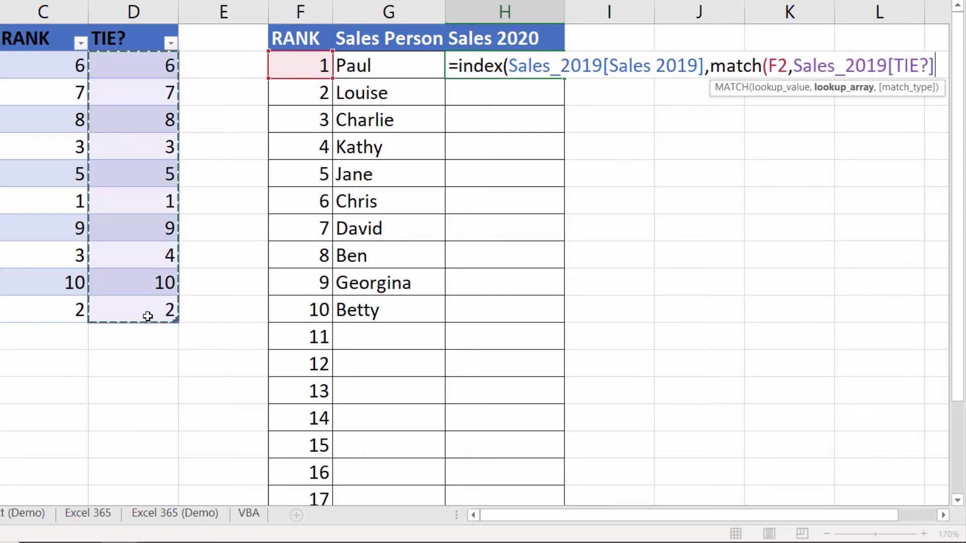
text(,0))
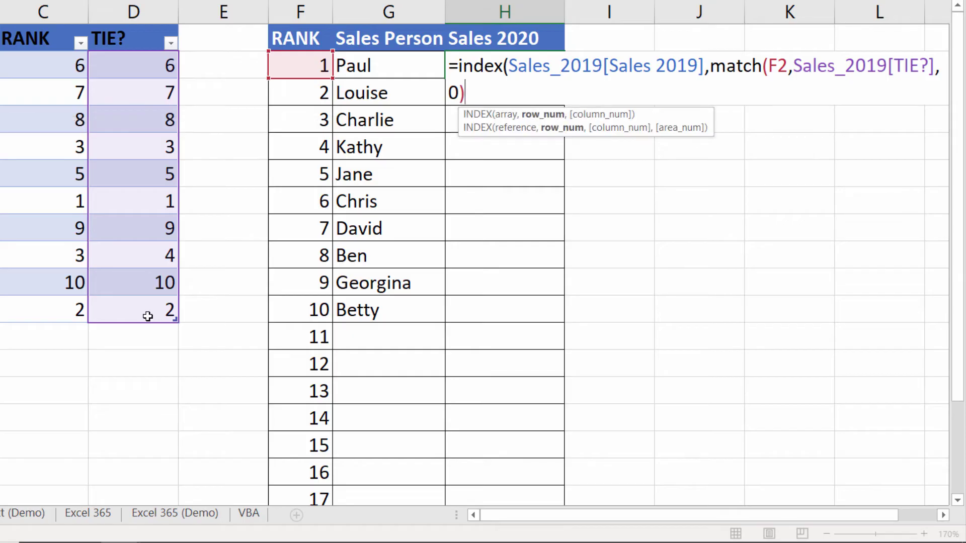
text())
key(Return)
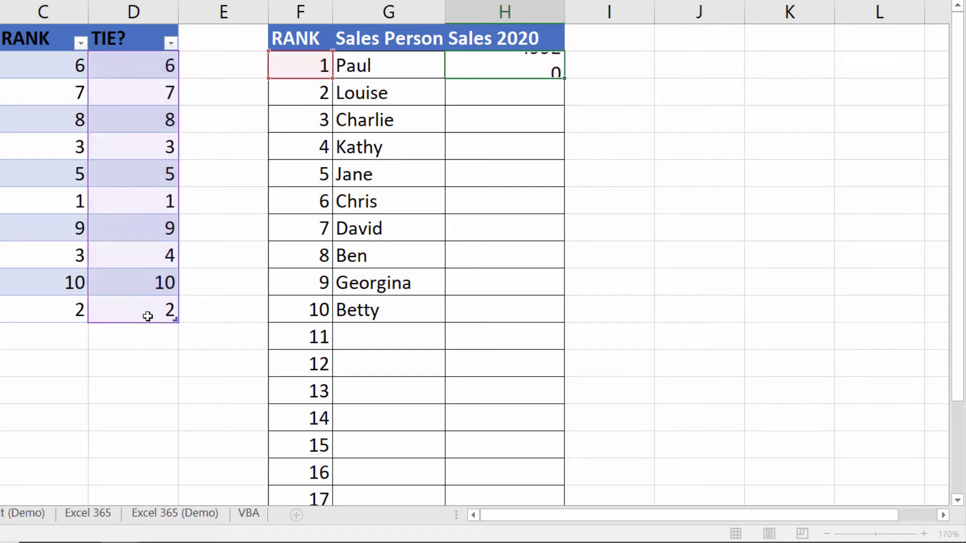
- Wrap the H2 formula in IFERROR with "" as the error value and fill it down the Sales 2020 column
double_click(462, 67)
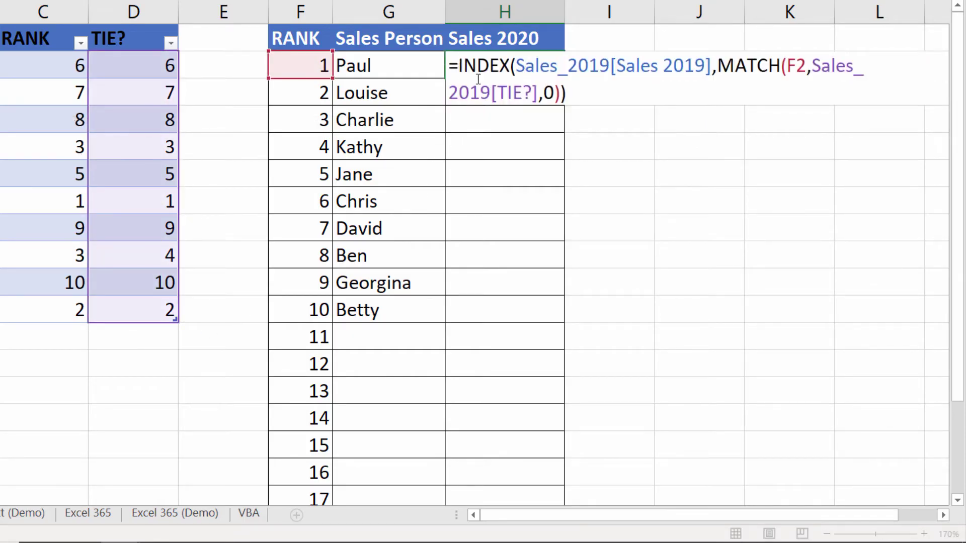
text(IFERROR)
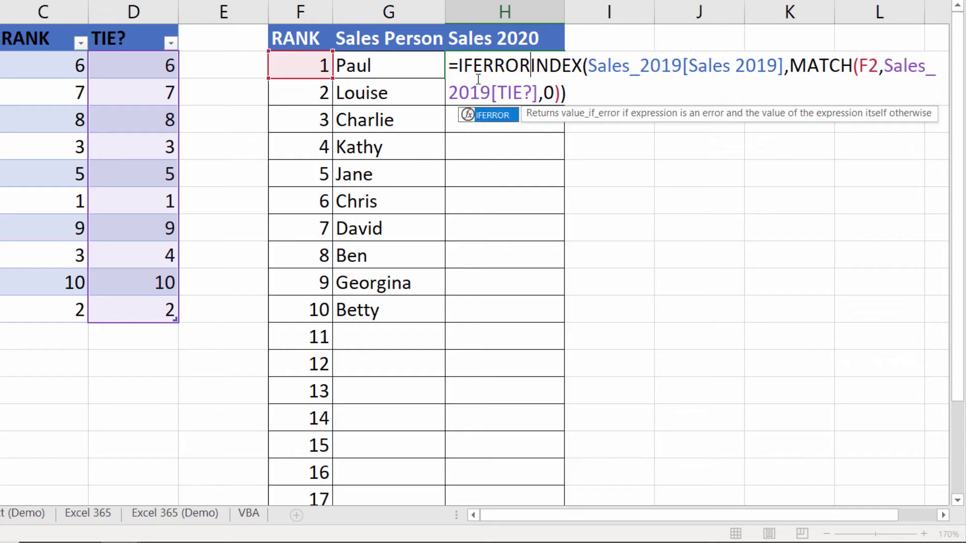
text(()
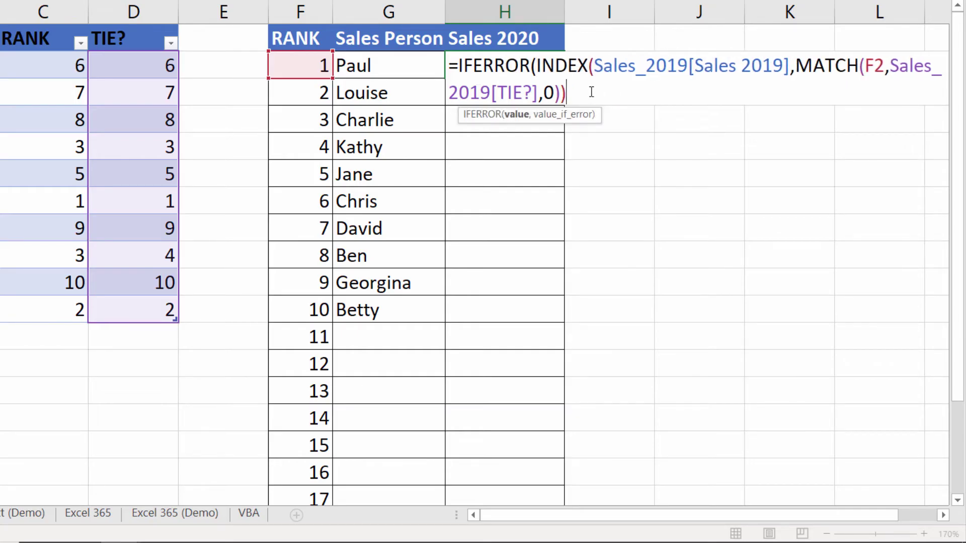
text(,"")
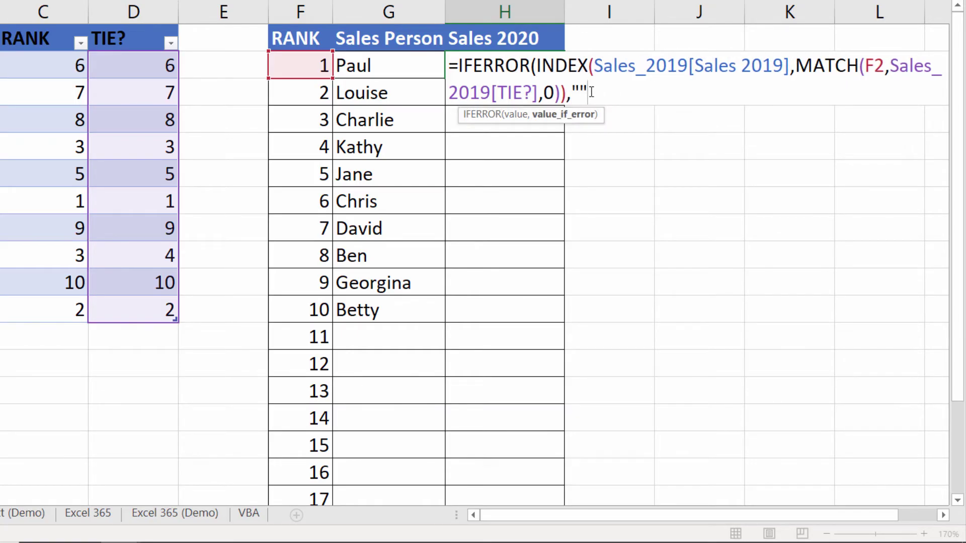
text())
key(ctrl+Return)
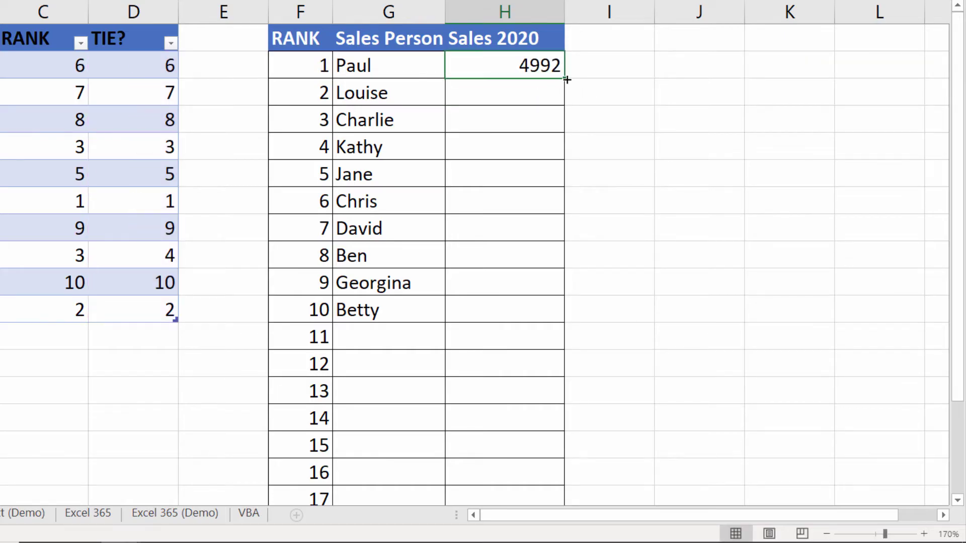
double_click(567, 80)
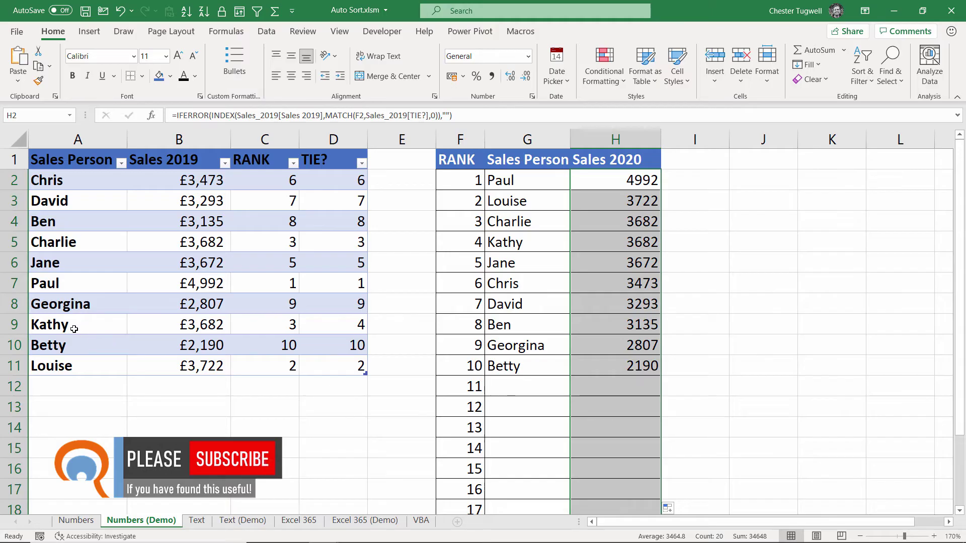
- Set the Sales 2019 value in B10 to 9000 to test the automatic re-ranking
click(220, 347)
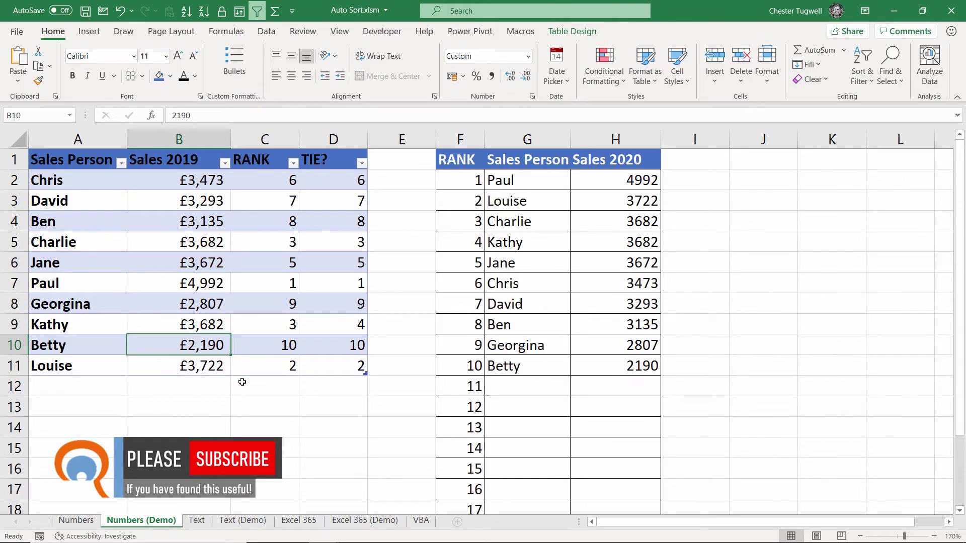
text(9000)
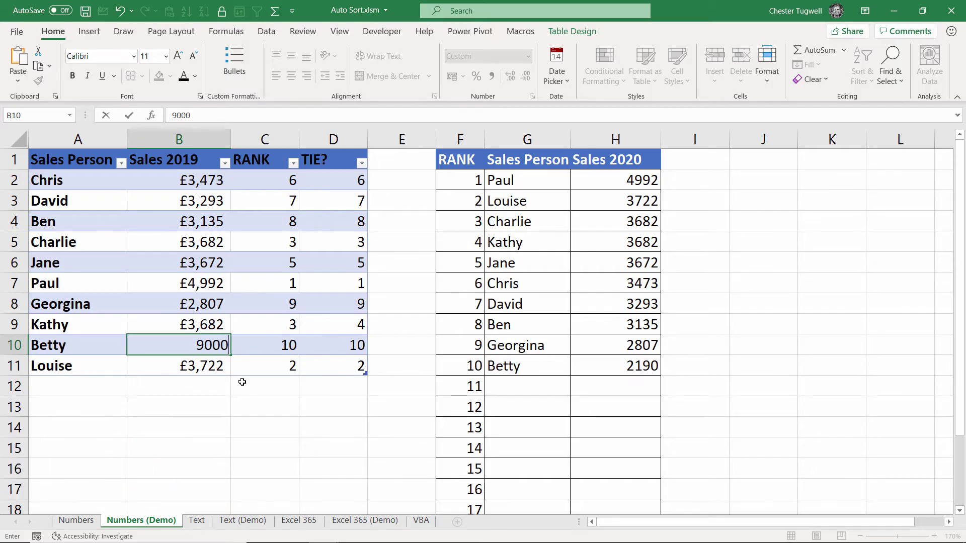
key(Return)
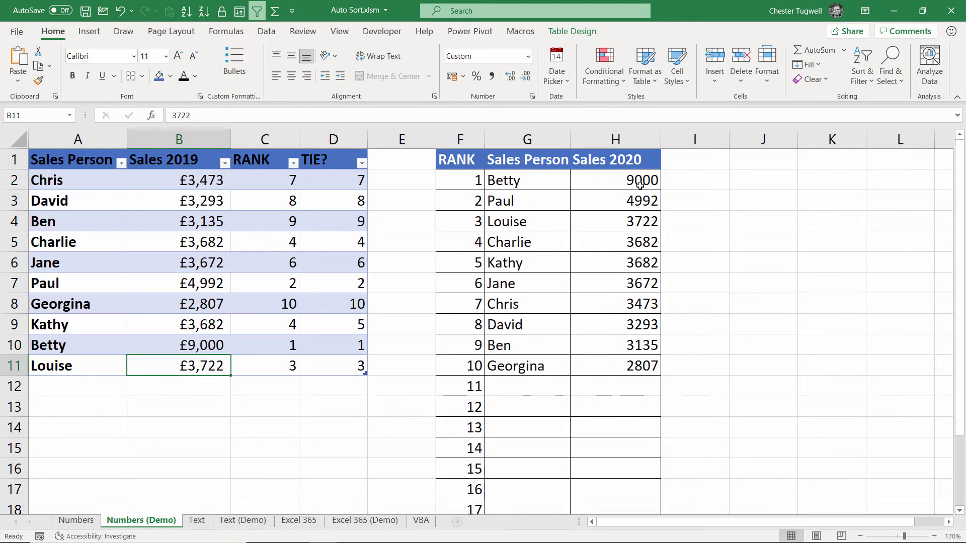
- Add a new sales person in row 12, directly below the table, with Sales 2019 of 10000
click(57, 390)
text(Bo)
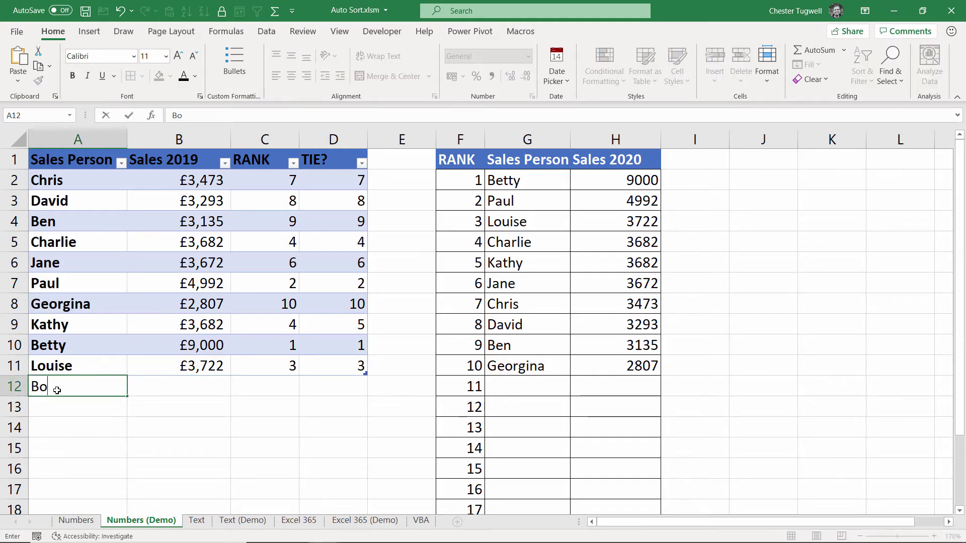
text(ris)
key(Tab)
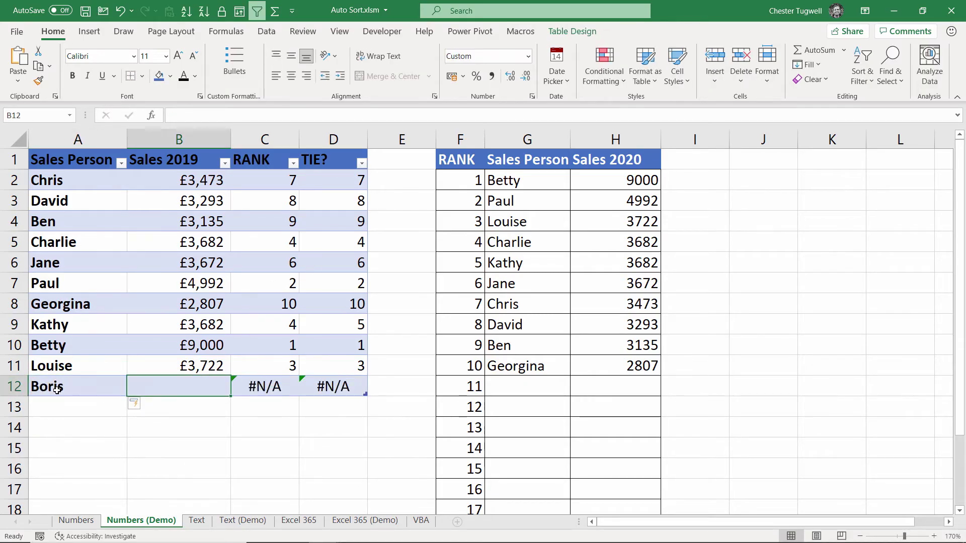
text(10,00)
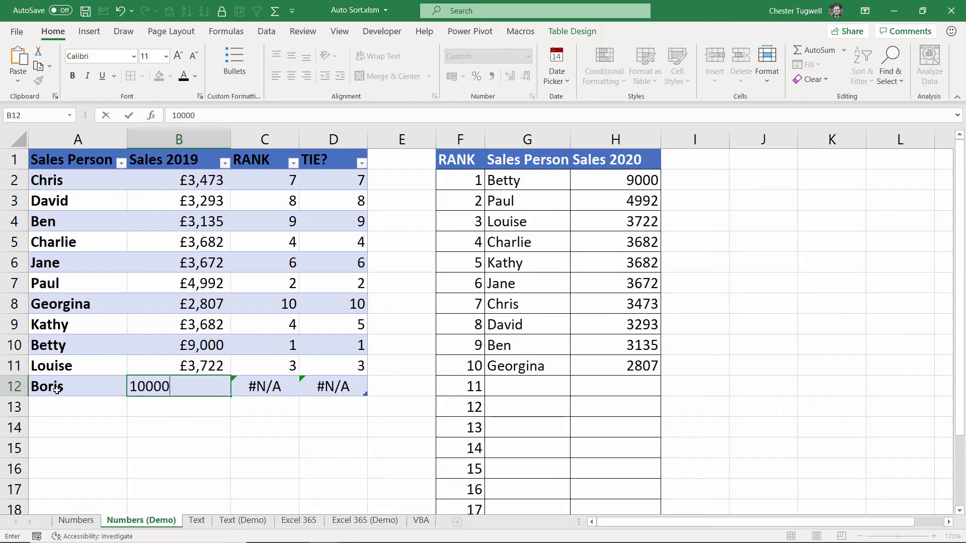
text(0)
key(Return)
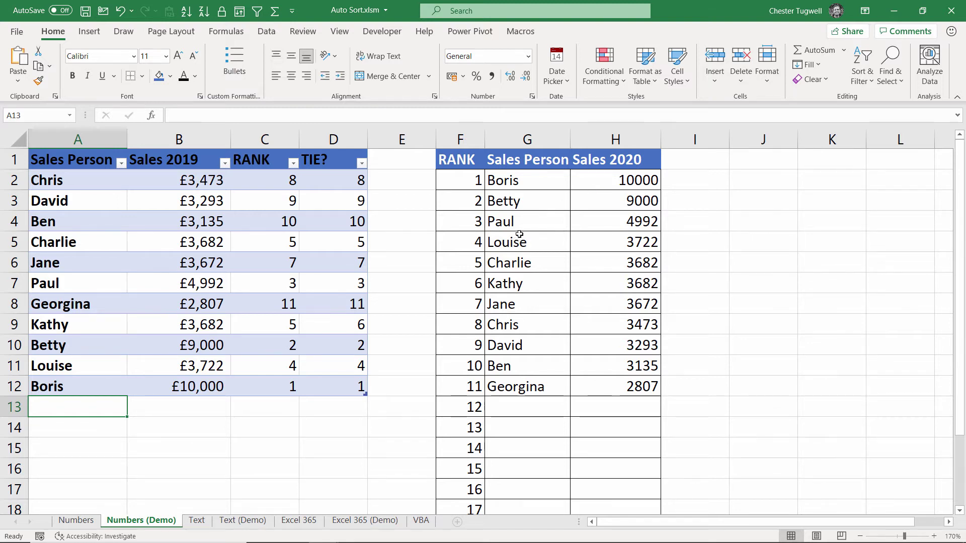
- On the Text (Demo) sheet, enter =COUNTIF([Sales Person],"<"&[@[Sales Person]]) in C2 of the RANK column
key(ctrl+Page_Down)
key(ctrl+Page_Down)
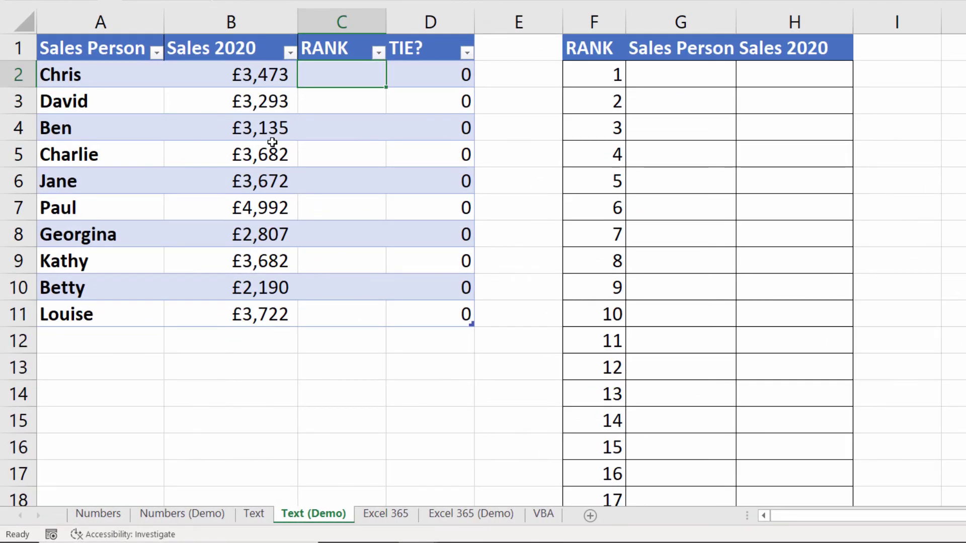
text(=coun)
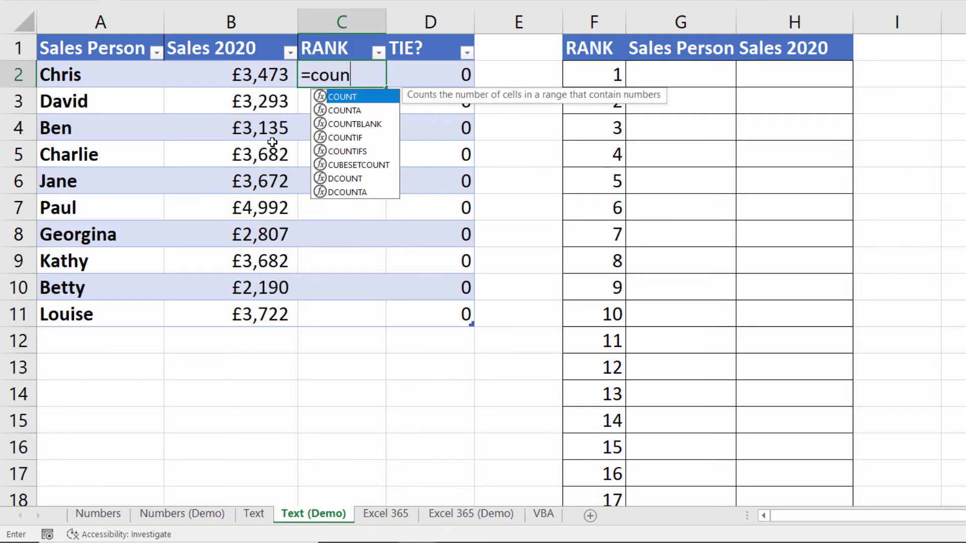
text(tif)
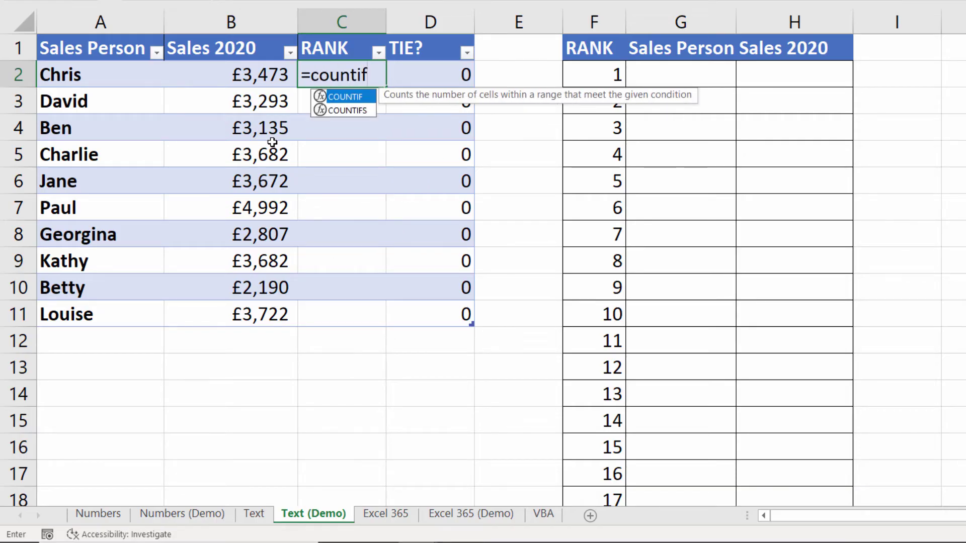
text(()
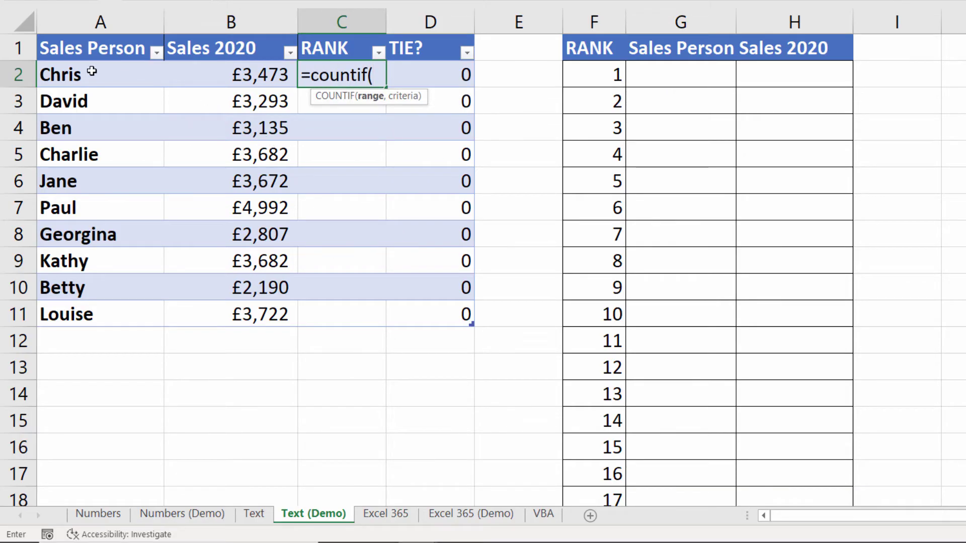
drag(95, 71, 88, 306)
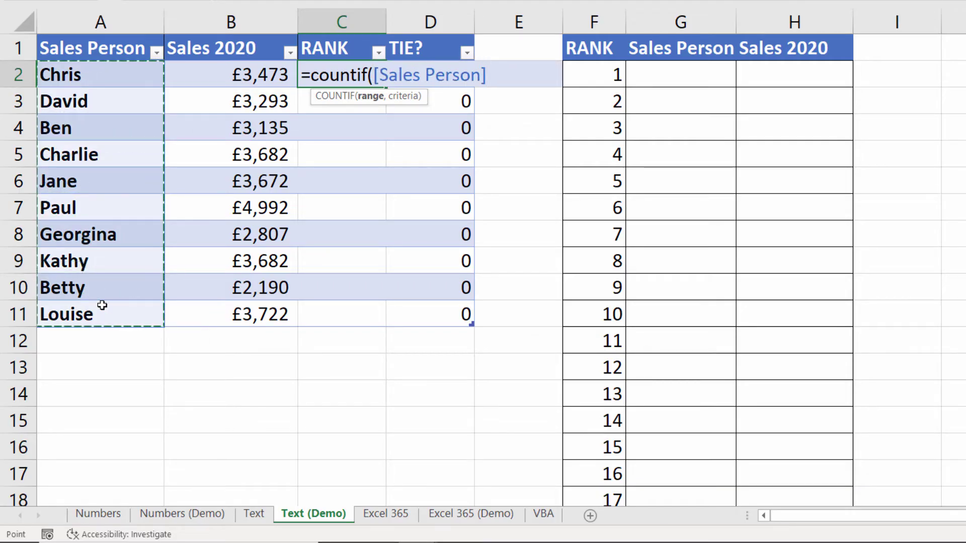
text(,"<)
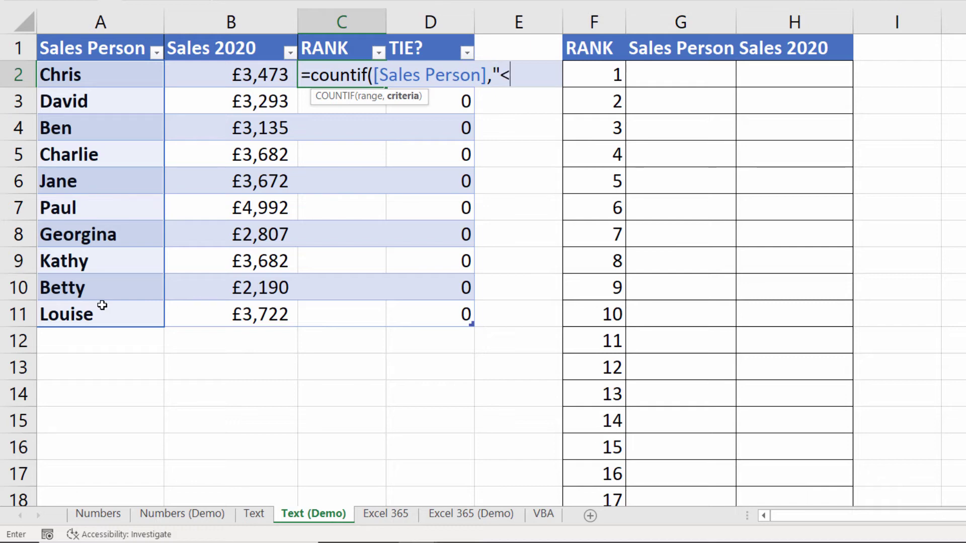
text("&)
click(109, 76)
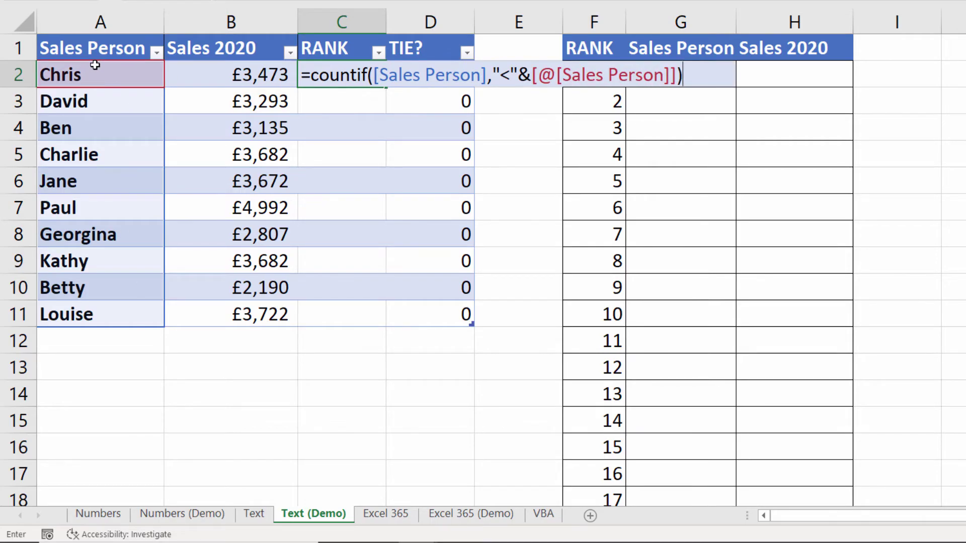
key(Return)
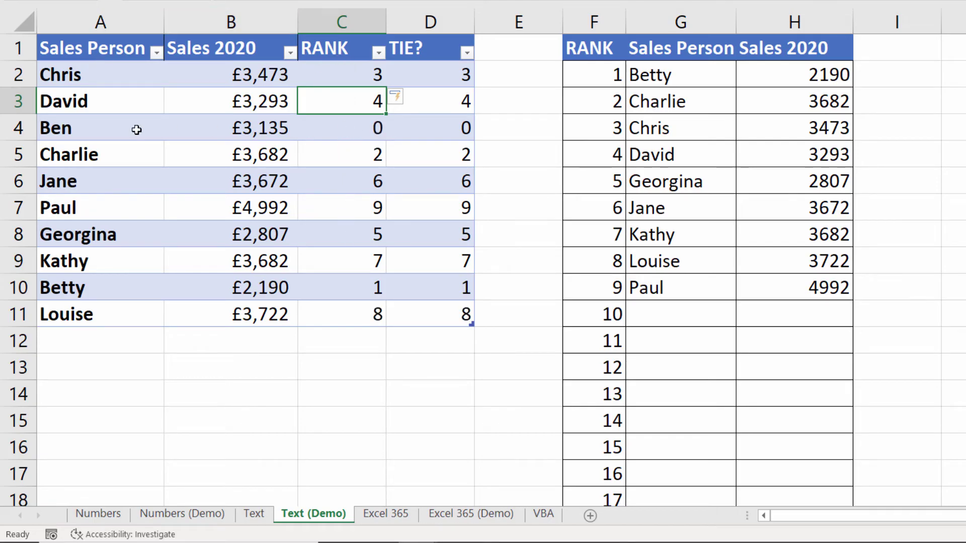
click(86, 132)
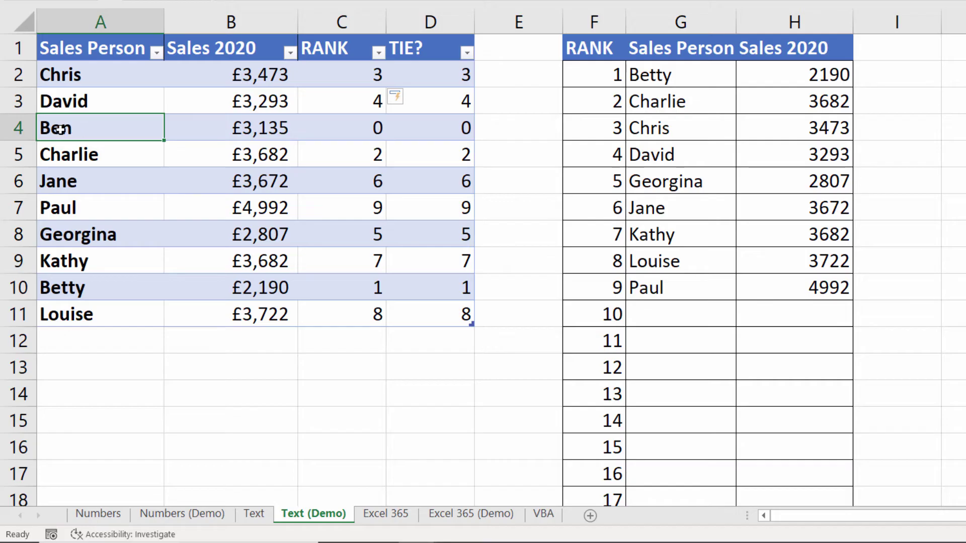
click(100, 295)
click(73, 74)
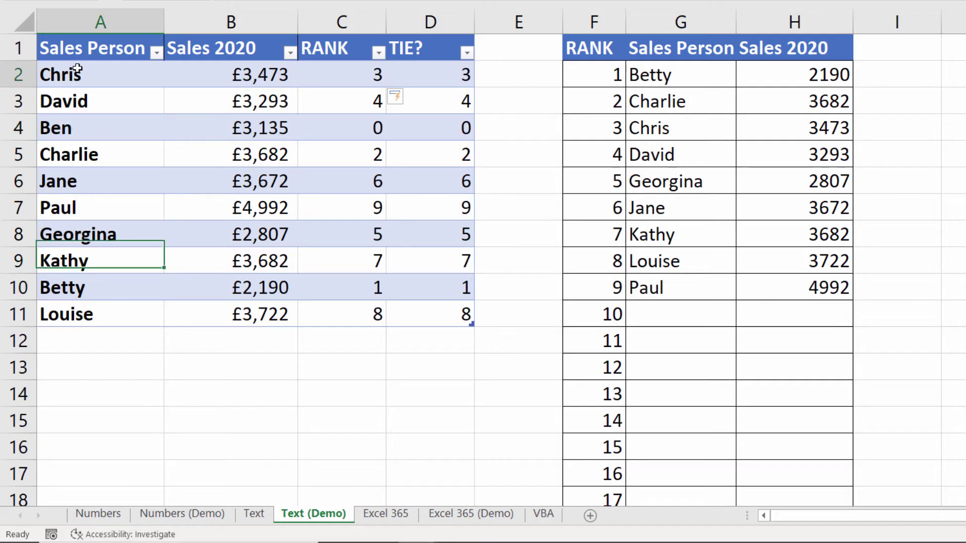
click(79, 103)
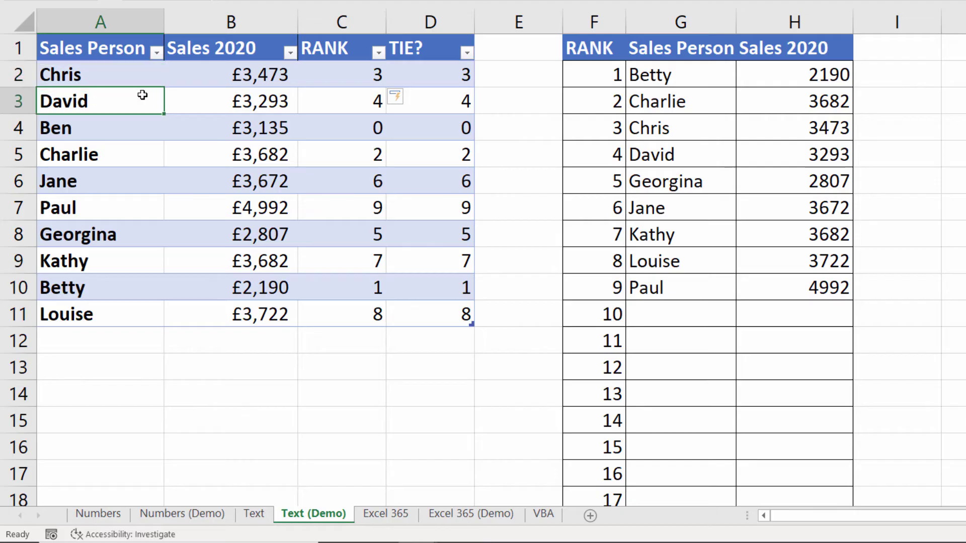
click(64, 129)
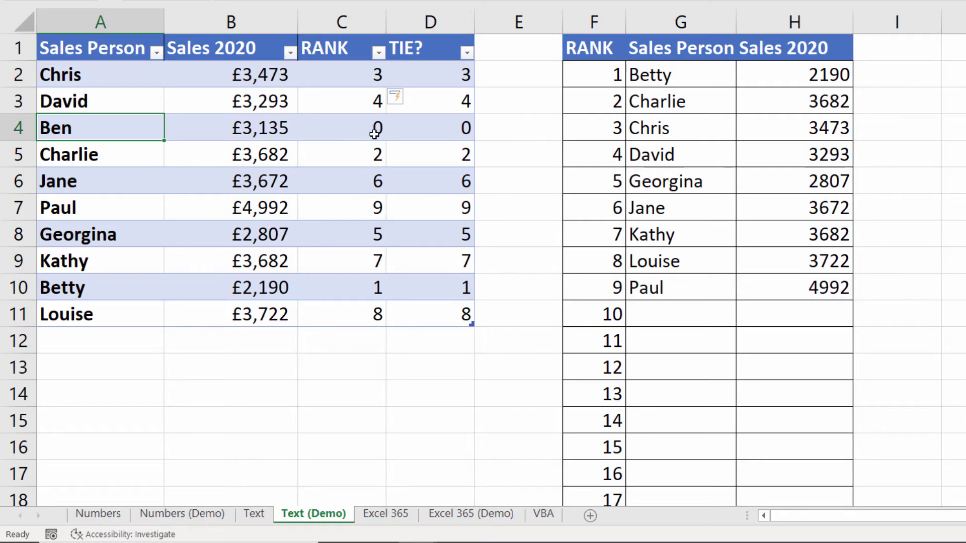
- Append +1 to the COUNTIF formula in C2 of the RANK column
double_click(366, 75)
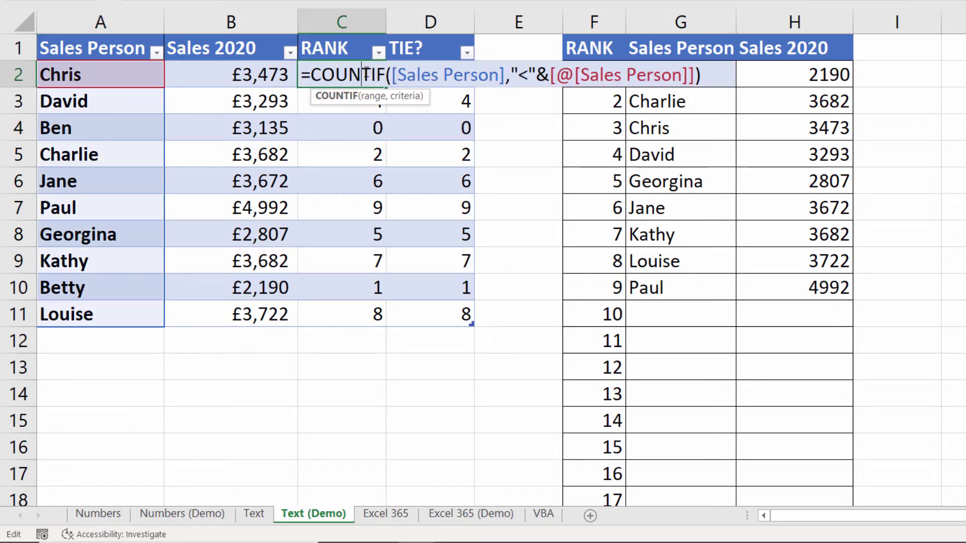
click(731, 75)
text(+)
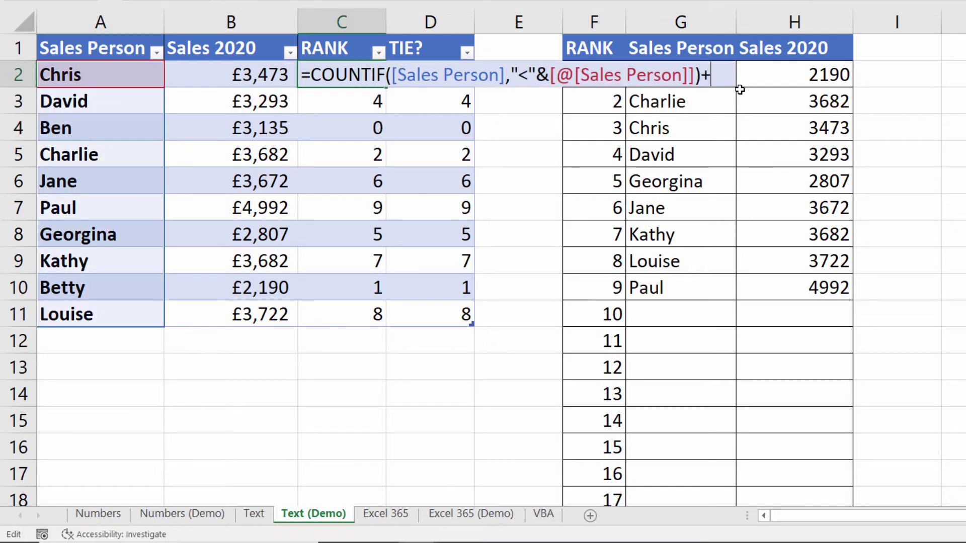
text(1)
key(Return)
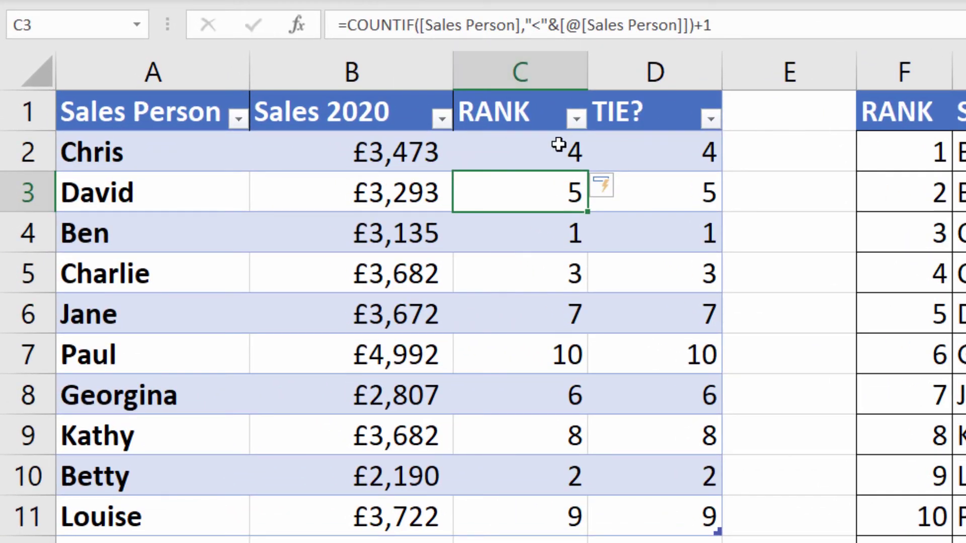
- Change the COUNTIF criteria operator in C2 to ">" so the names rank in descending alphabetical order
click(412, 89)
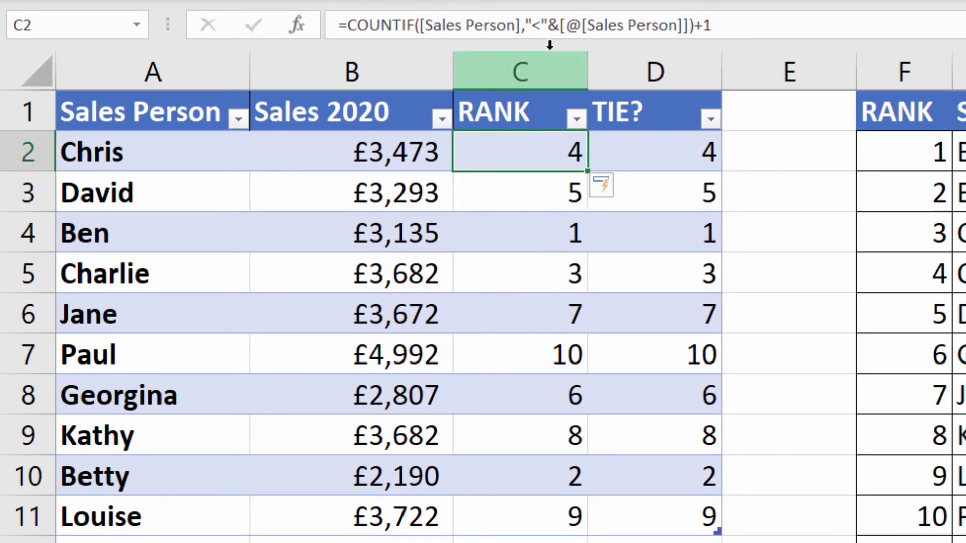
key(F2)
key(BackSpace)
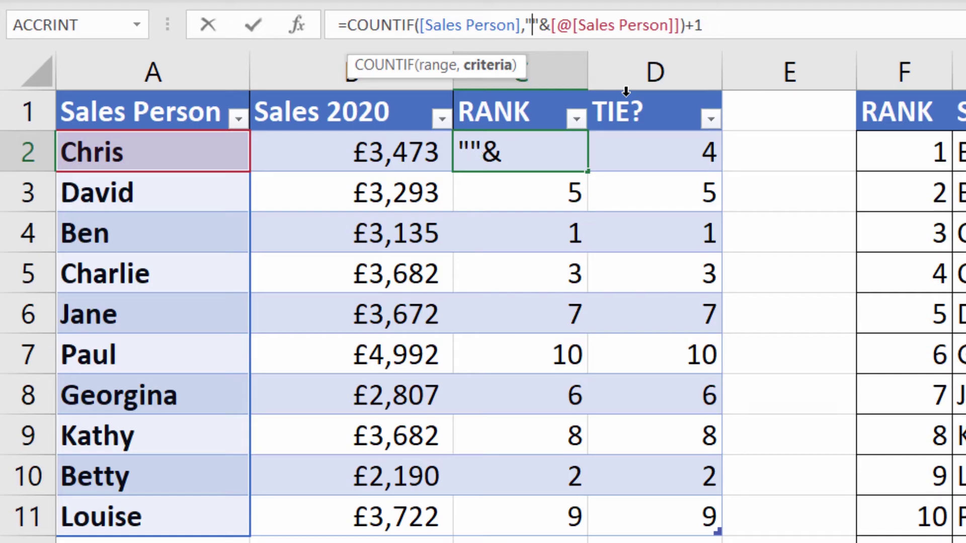
text(>)
key(Return)
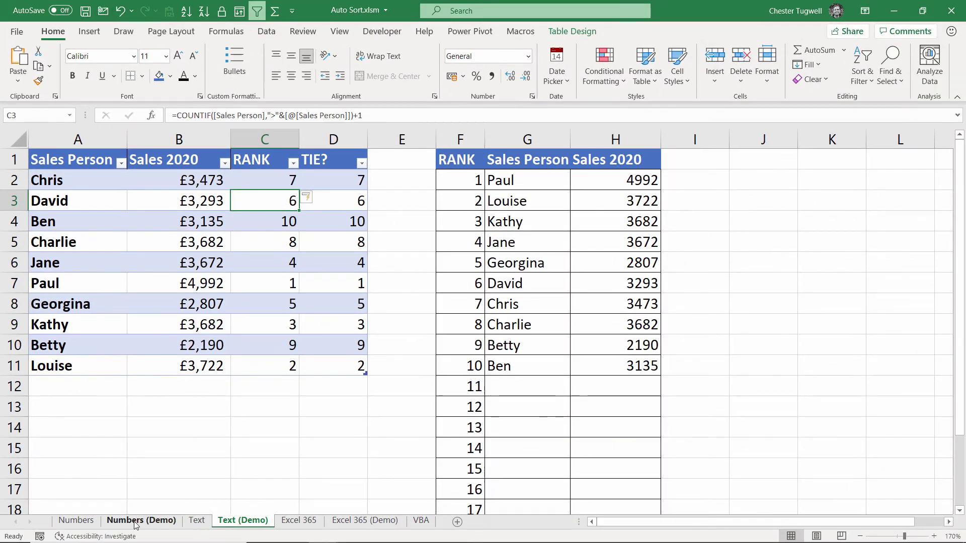
- On the Numbers (Demo) sheet, add the order argument 1 (Ascending) to the RANK.EQ formula in C2
click(142, 531)
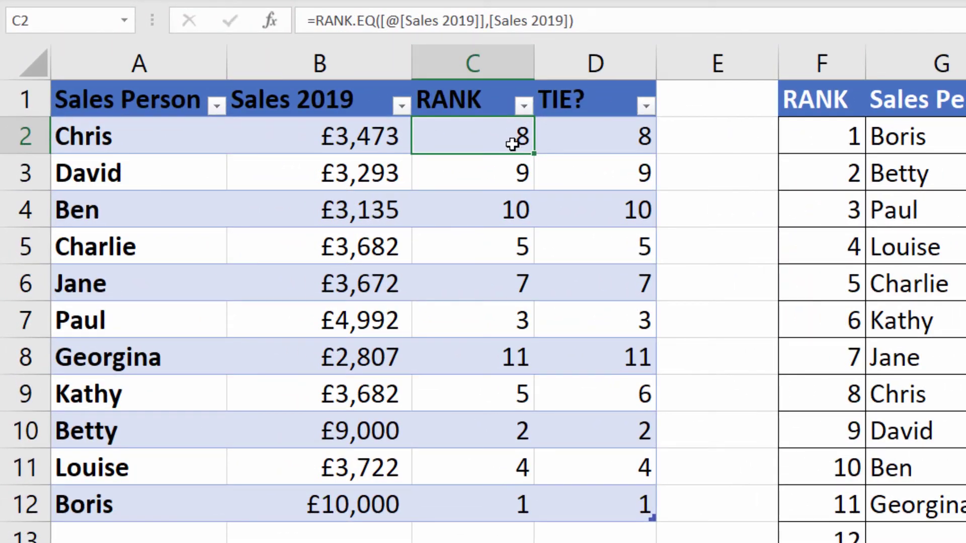
double_click(512, 144)
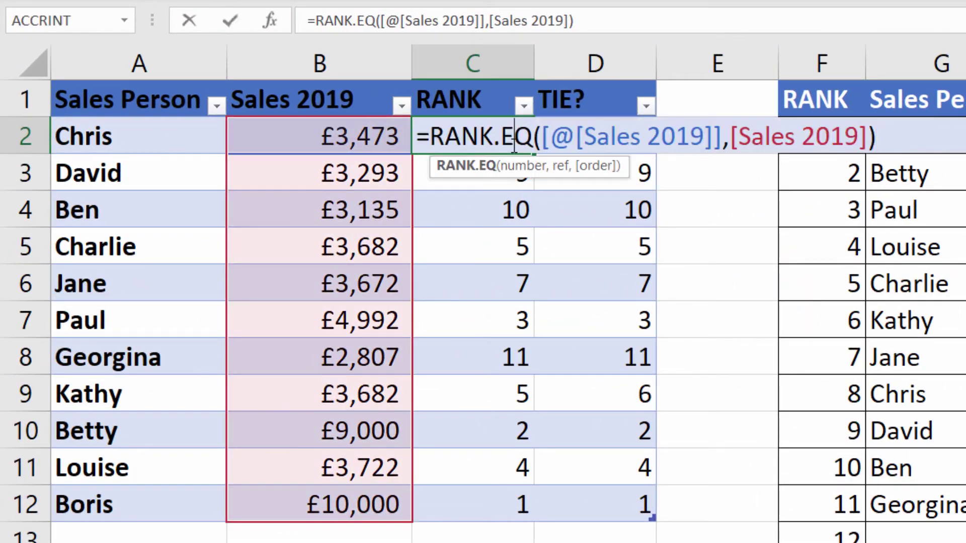
click(869, 137)
text(,)
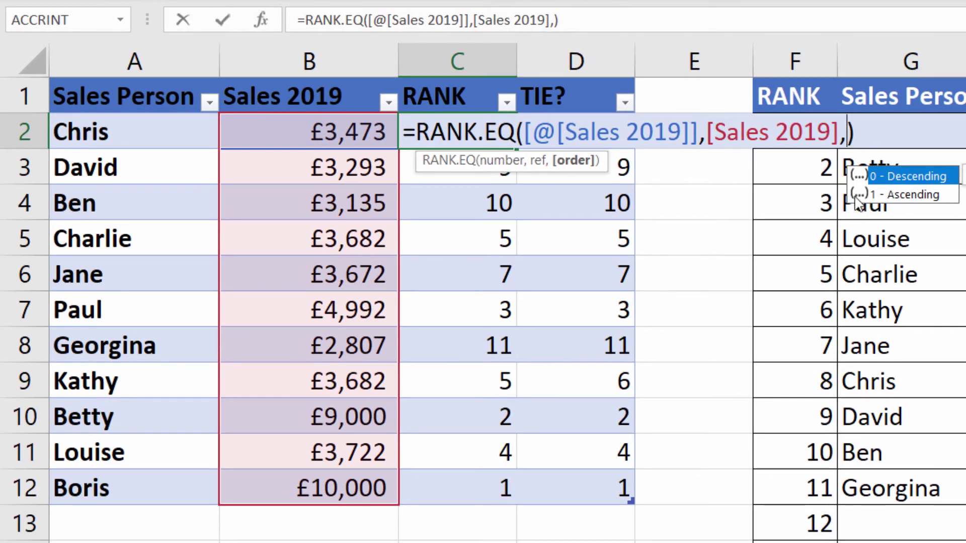
double_click(904, 195)
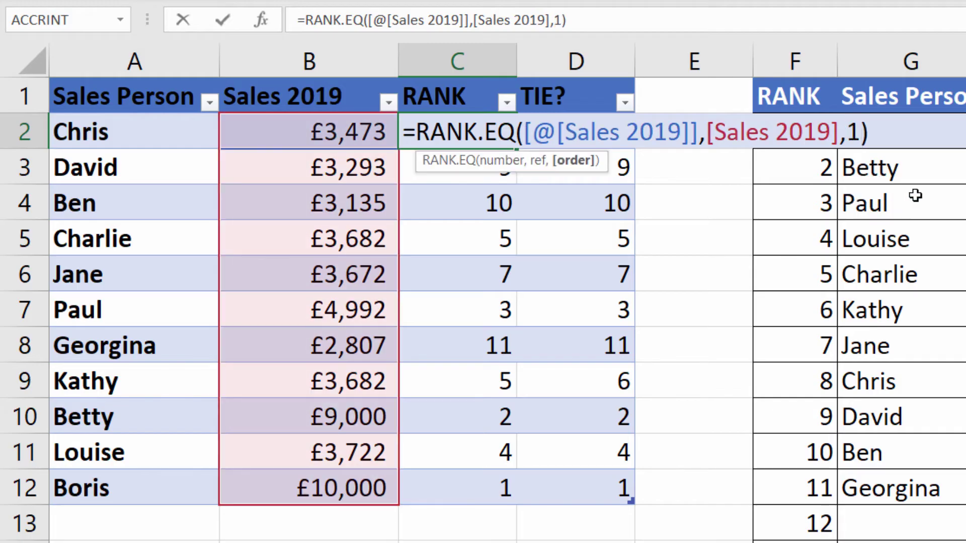
key(Return)
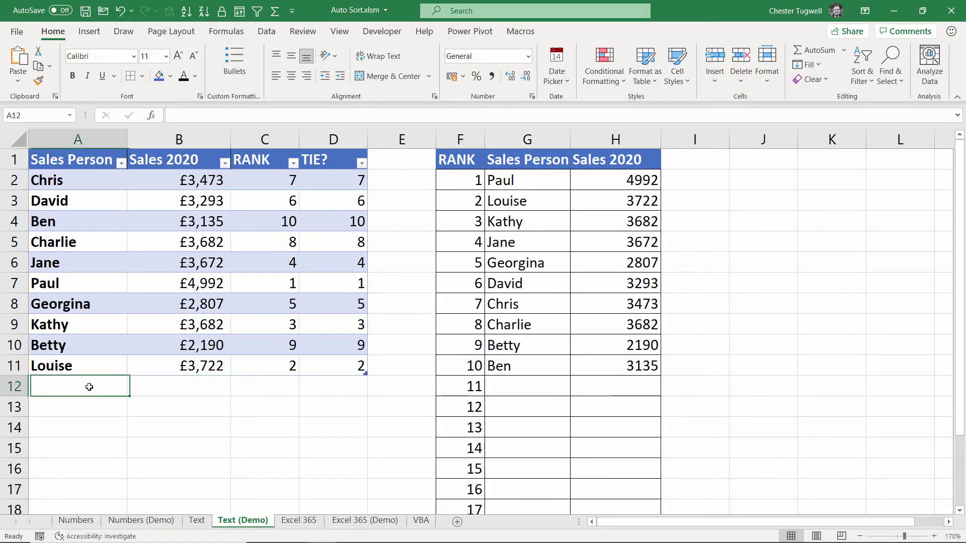
- On the Text (Demo) sheet, add a new sales person's name starting with Z in A12, without a sales value
text(Zen)
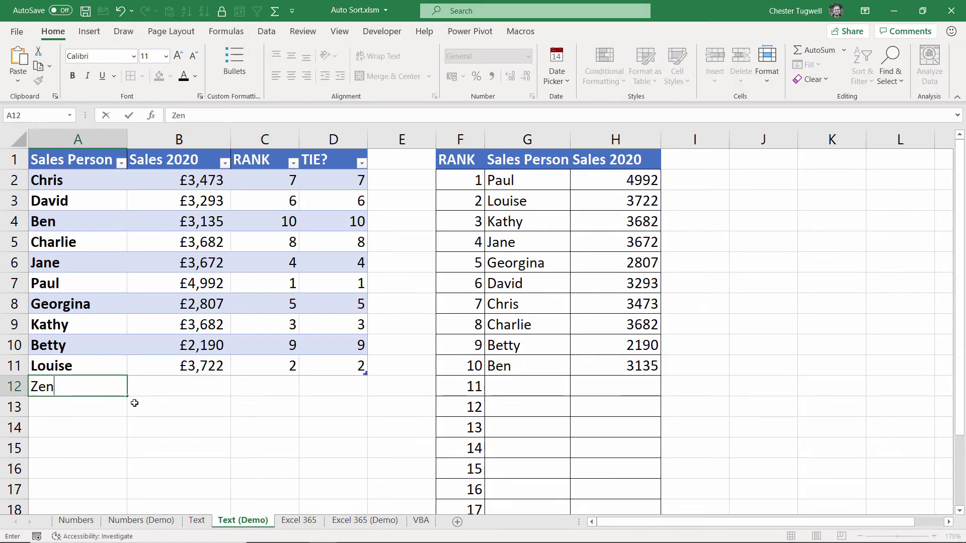
text(a)
key(Tab)
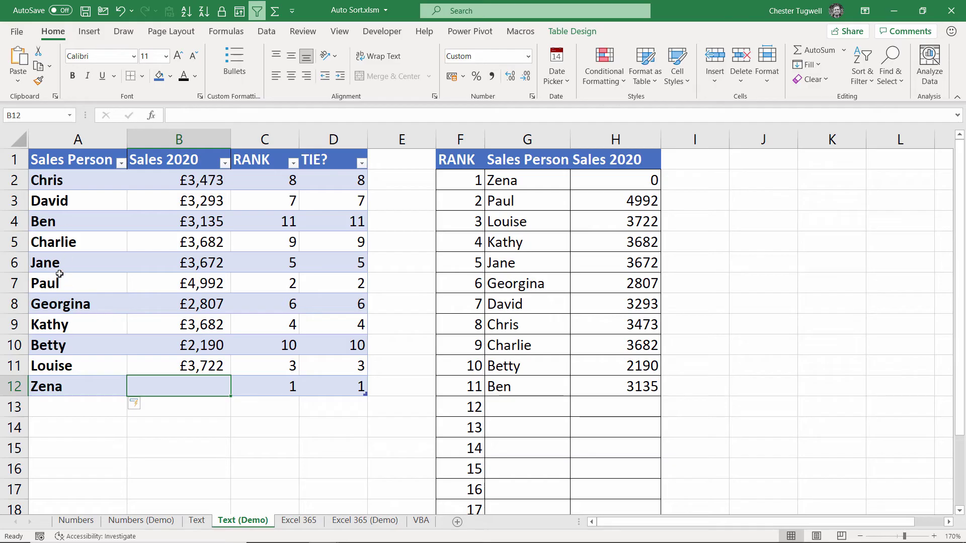
- Replace the sales person's name in A7 with the same name as in A4 to test tied names
click(209, 366)
click(70, 291)
text(Ben)
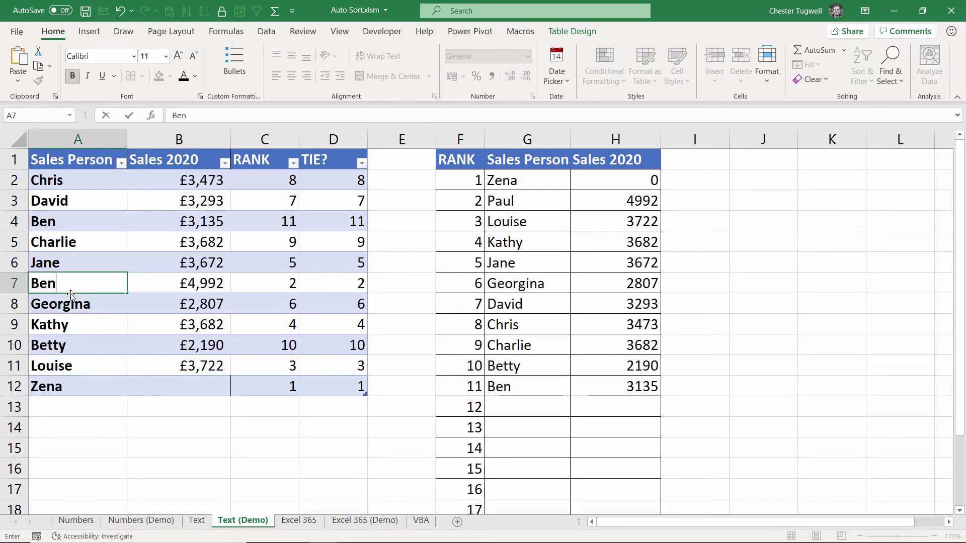
key(Return)
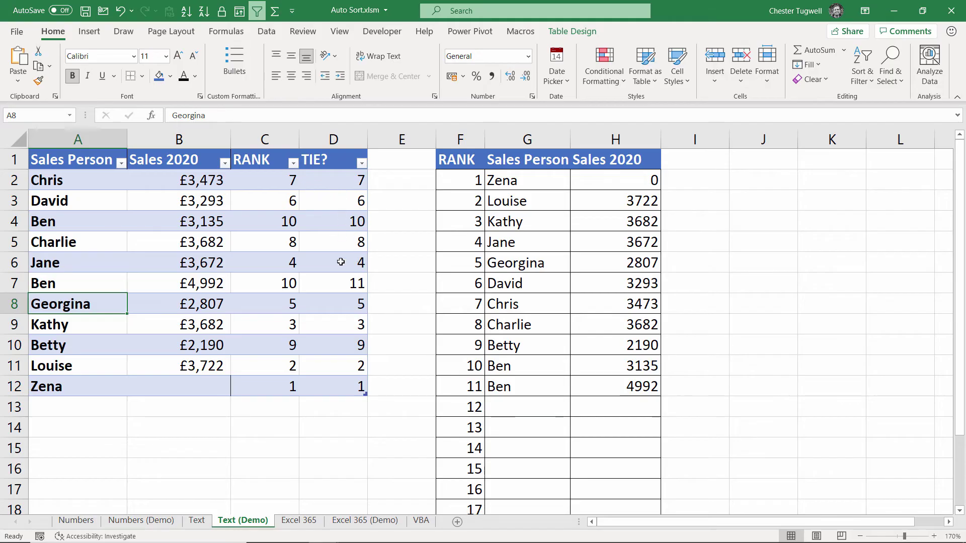
- On the Excel 365 sheet, enter =SORT(Sales2021,1) in D4 to list the table sorted by name
click(304, 521)
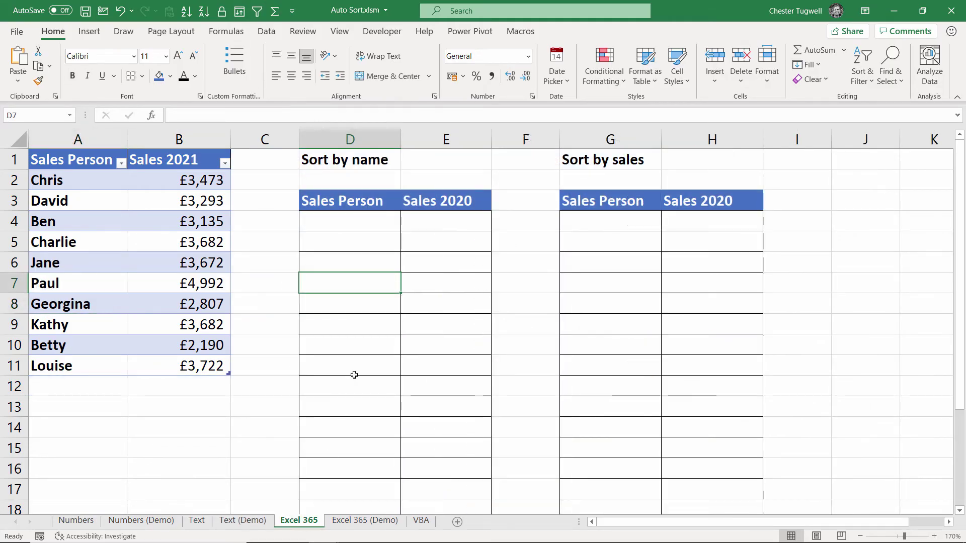
click(365, 229)
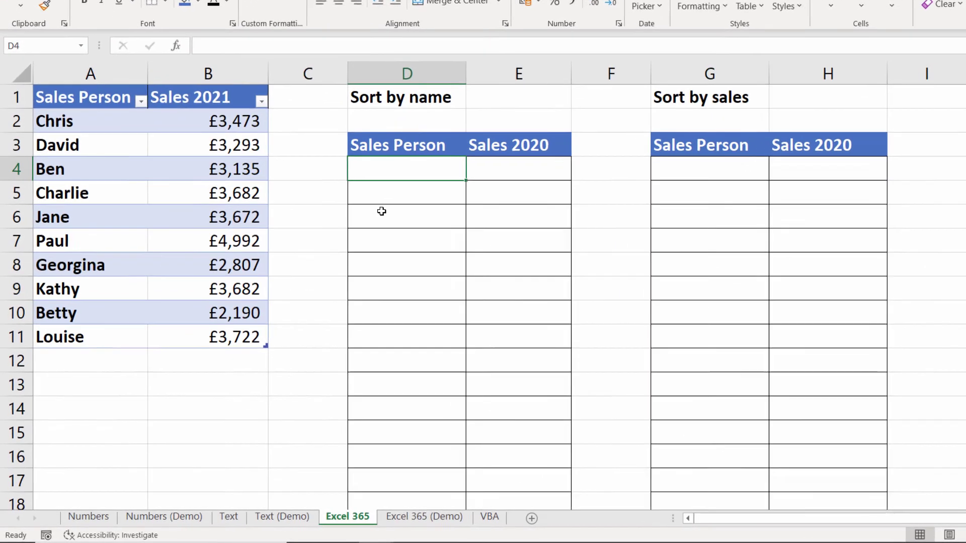
text(=s)
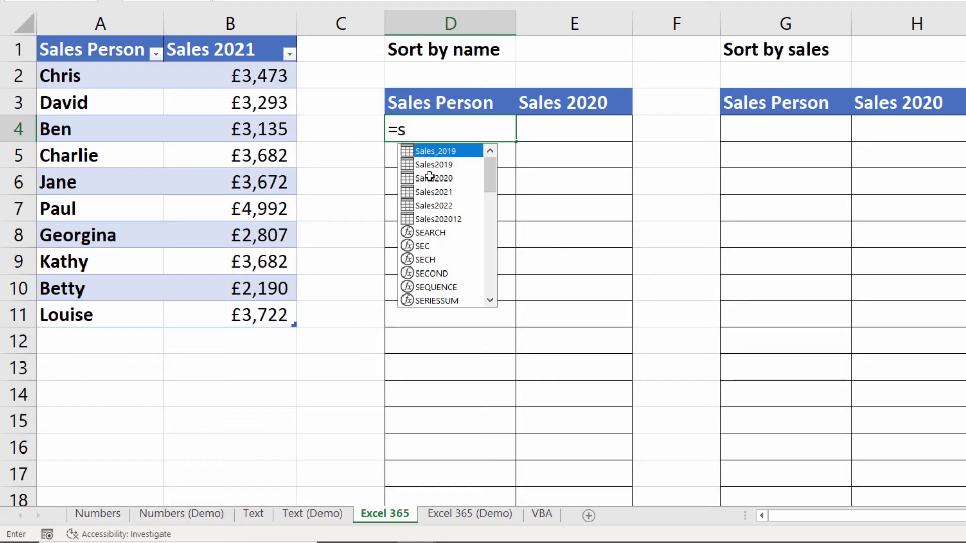
text(ort)
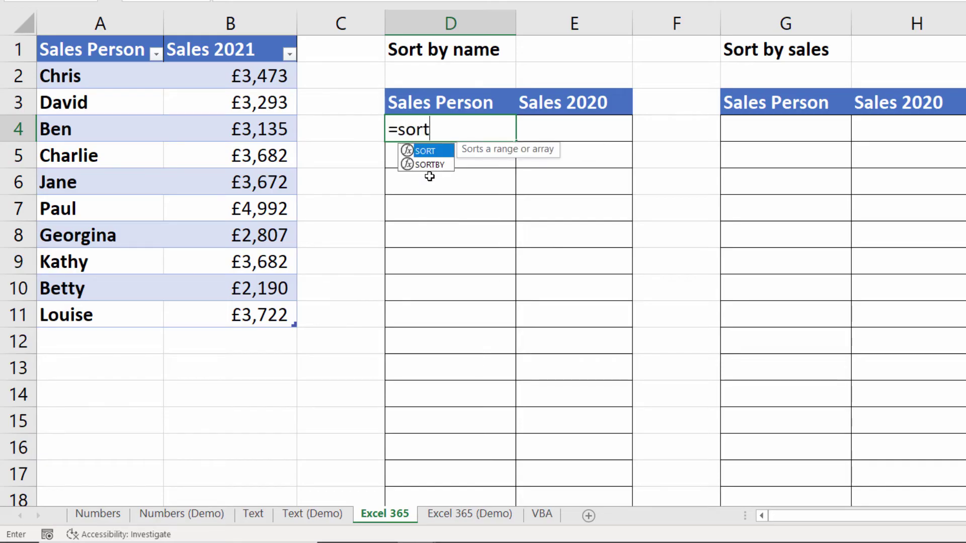
text(*)
key(BackSpace)
text(()
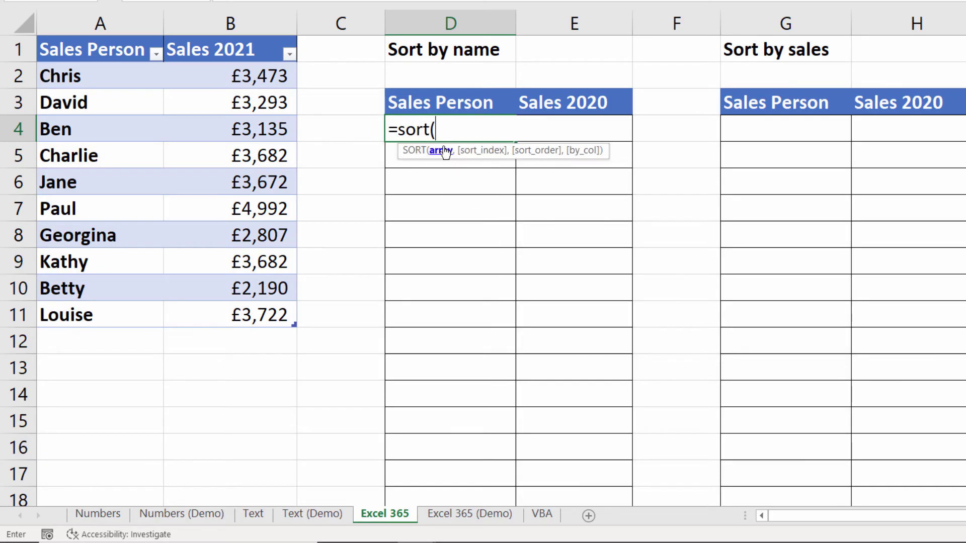
drag(81, 77, 253, 309)
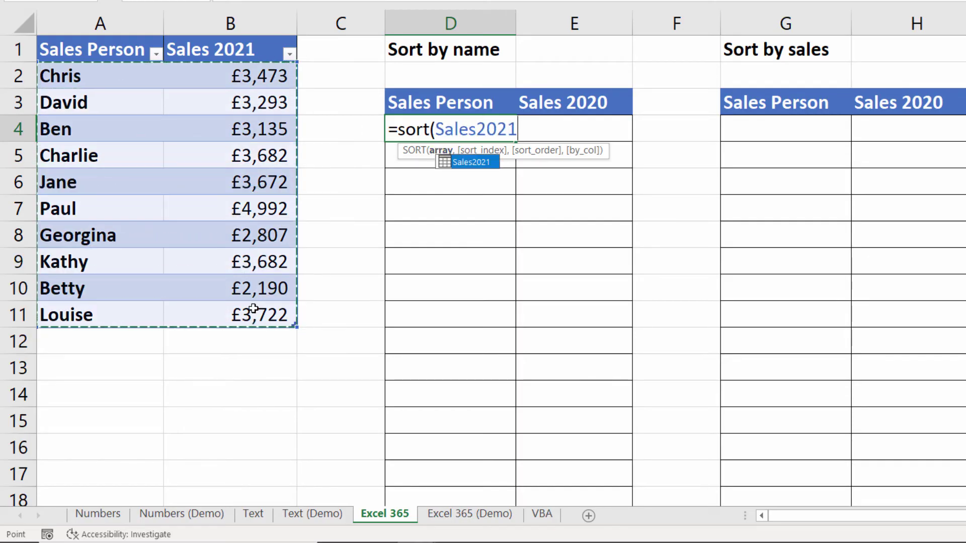
text(,)
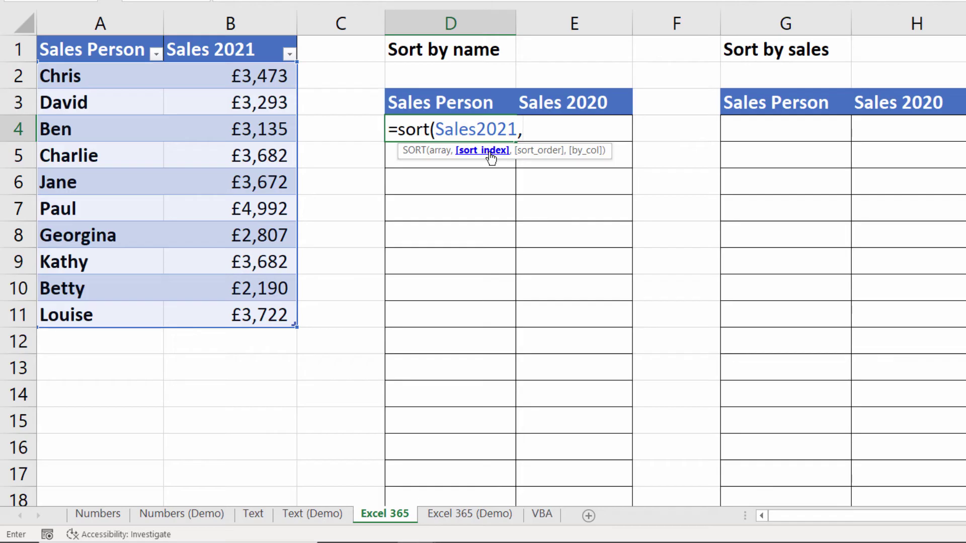
text(1,)
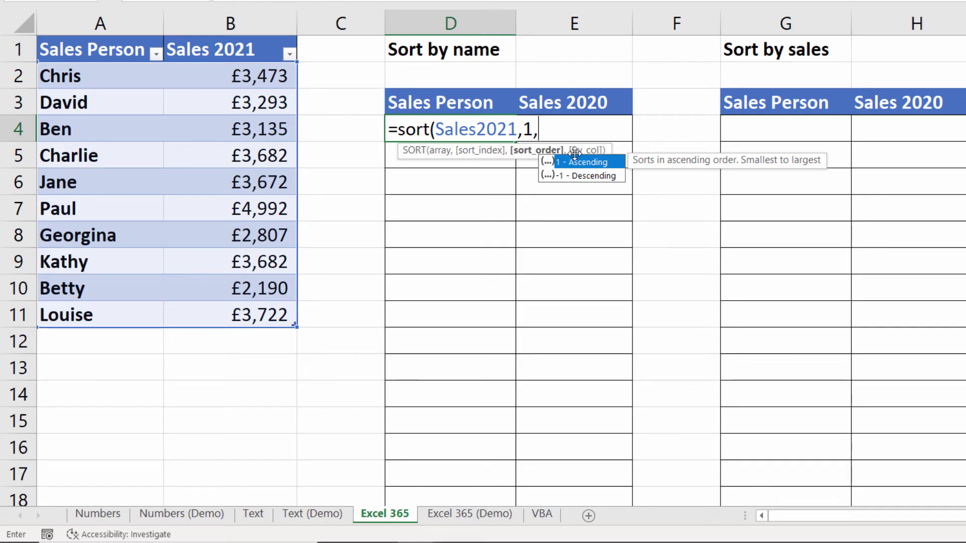
text(,)
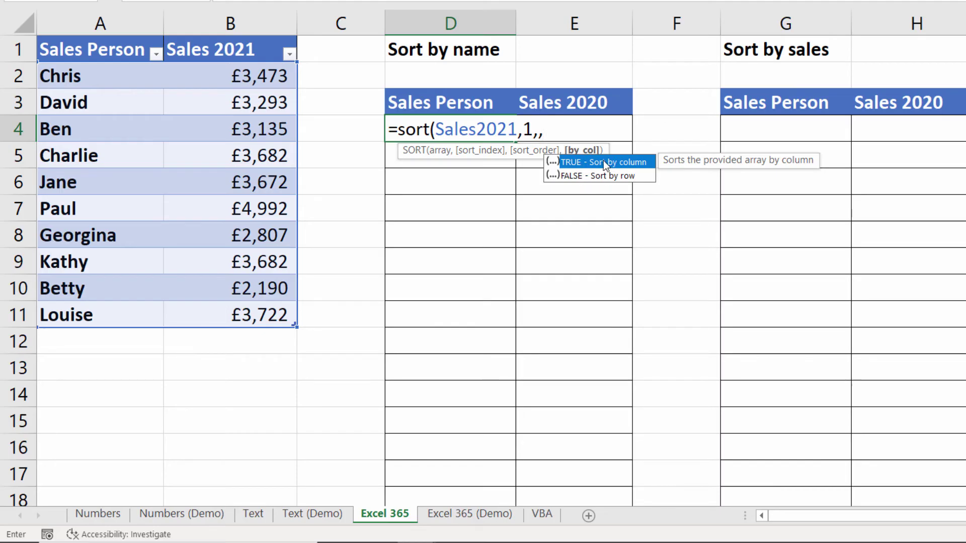
key(BackSpace)
key(BackSpace)
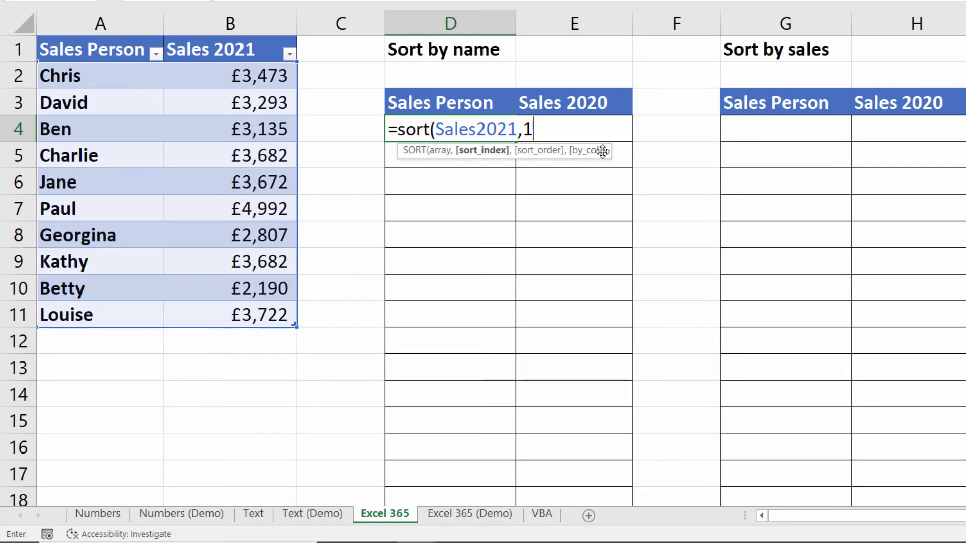
text())
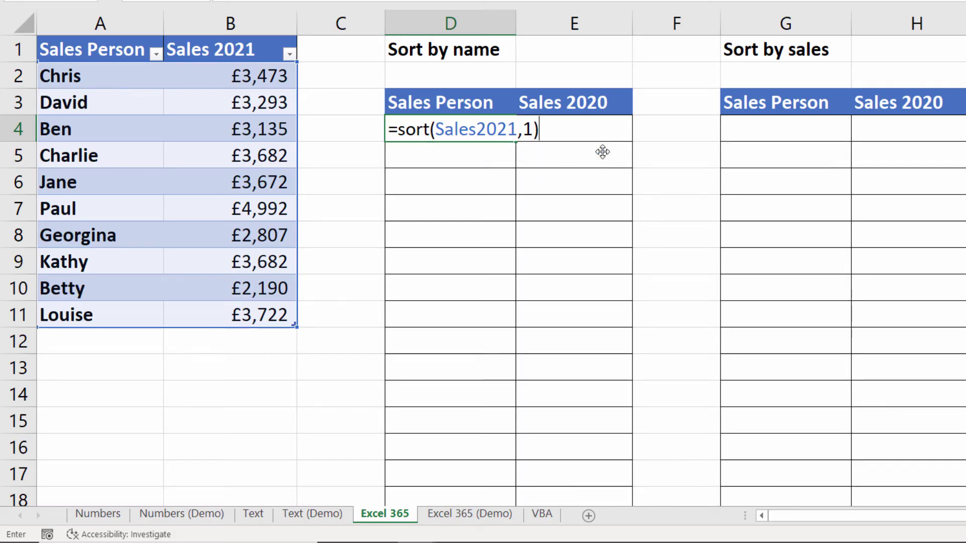
key(Return)
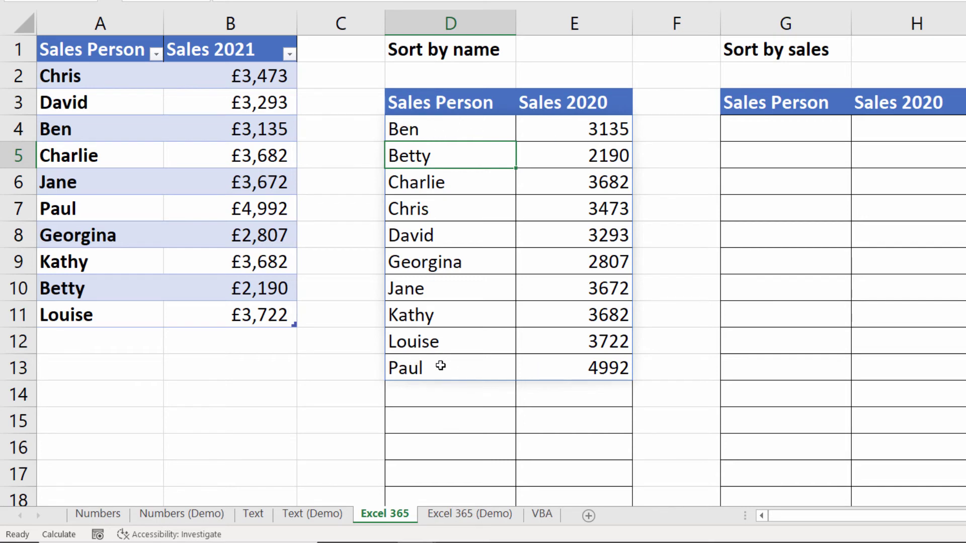
- Enter =SORT(Sales2021,2) in G4 to list the Sales2021 table sorted by sales
click(769, 129)
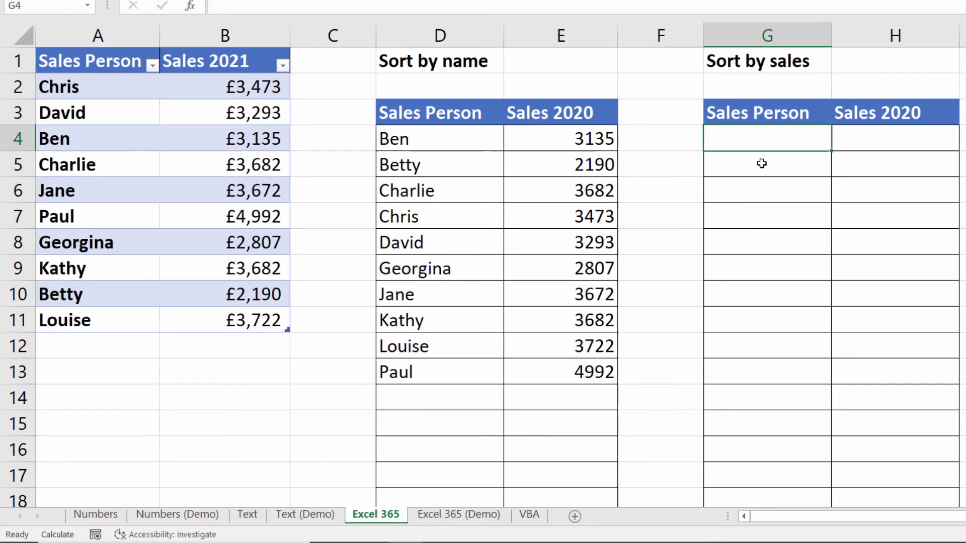
text(=so)
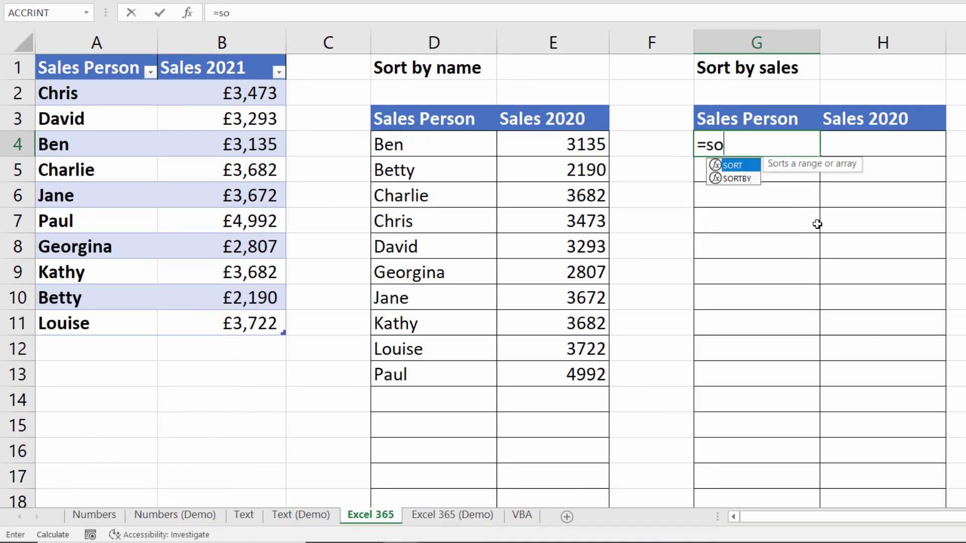
text(rt()
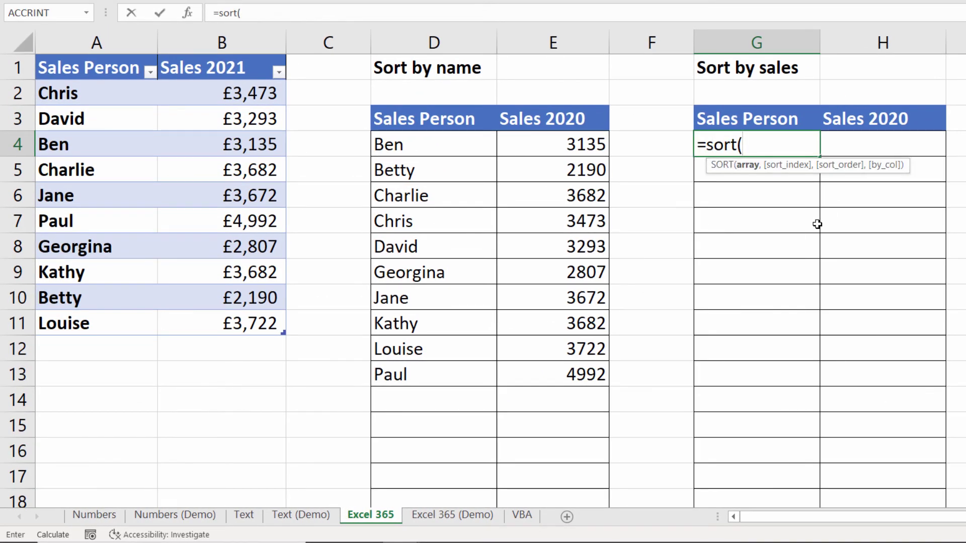
drag(88, 93, 232, 318)
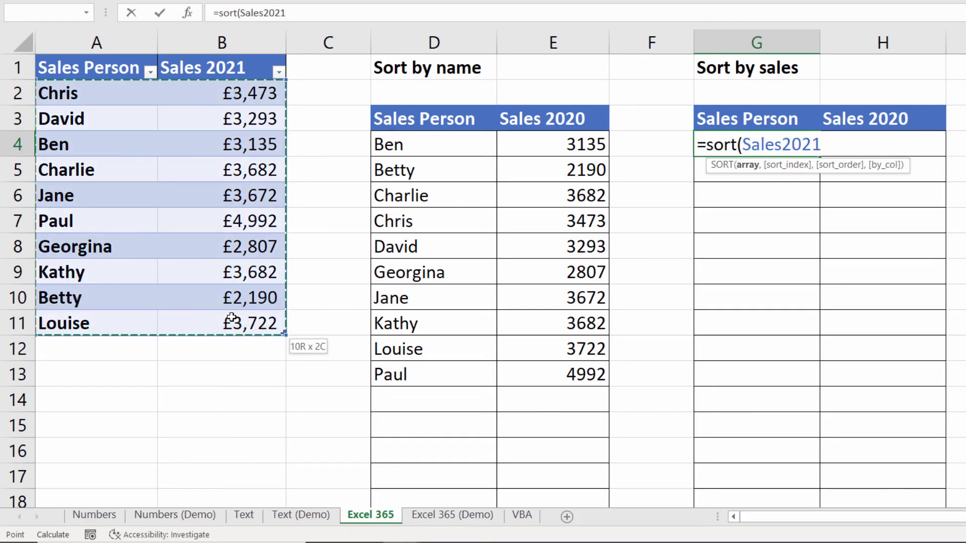
text(,)
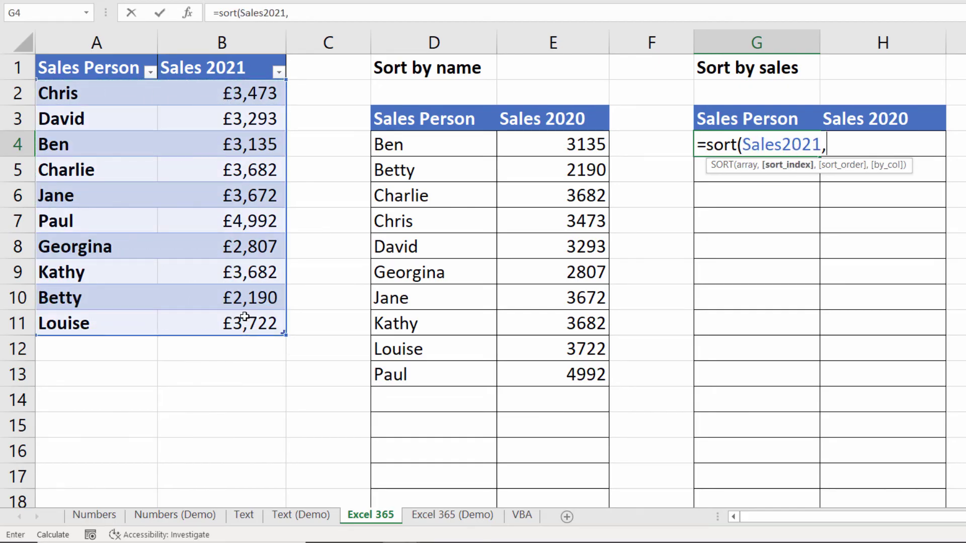
text(2))
key(Return)
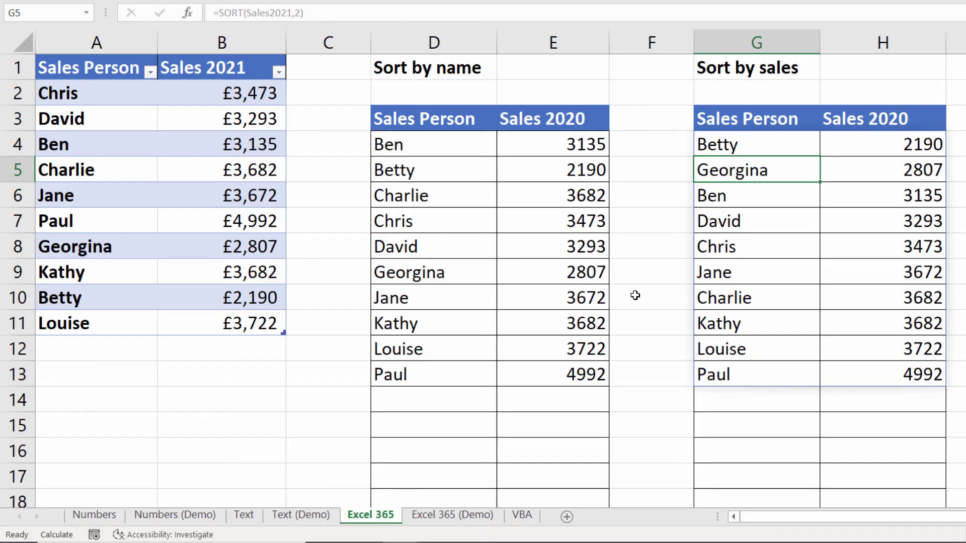
- Open the code module of the VBA sheet and maximize the Visual Basic editor window
click(522, 516)
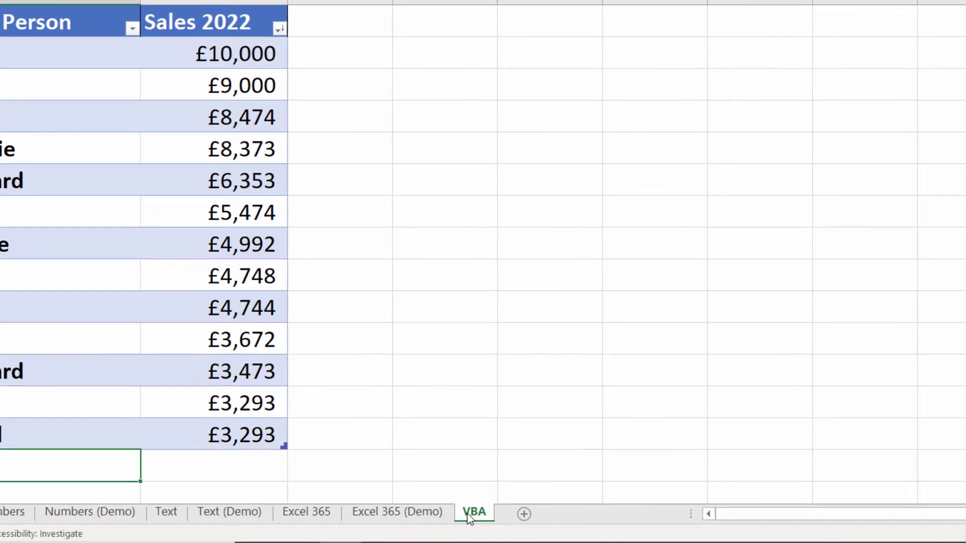
right_click(348, 511)
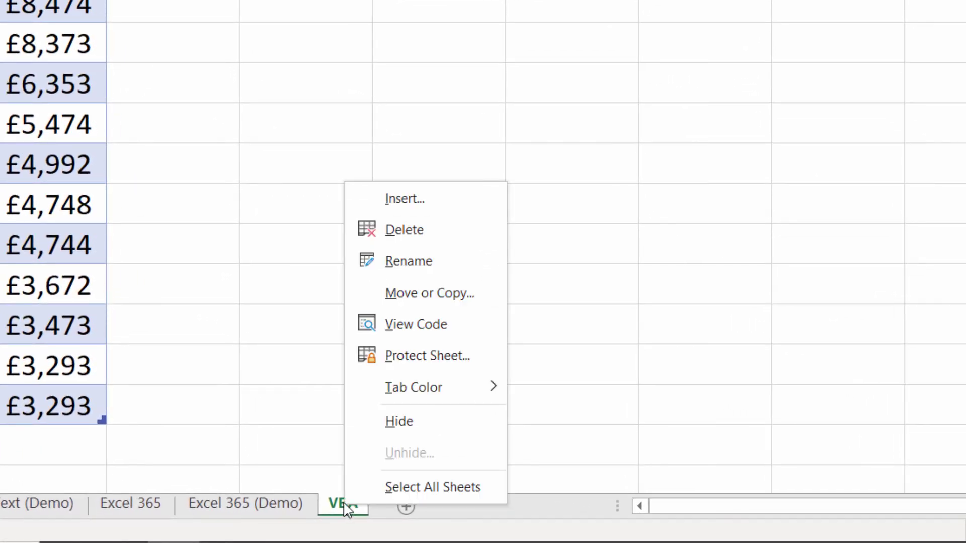
click(395, 327)
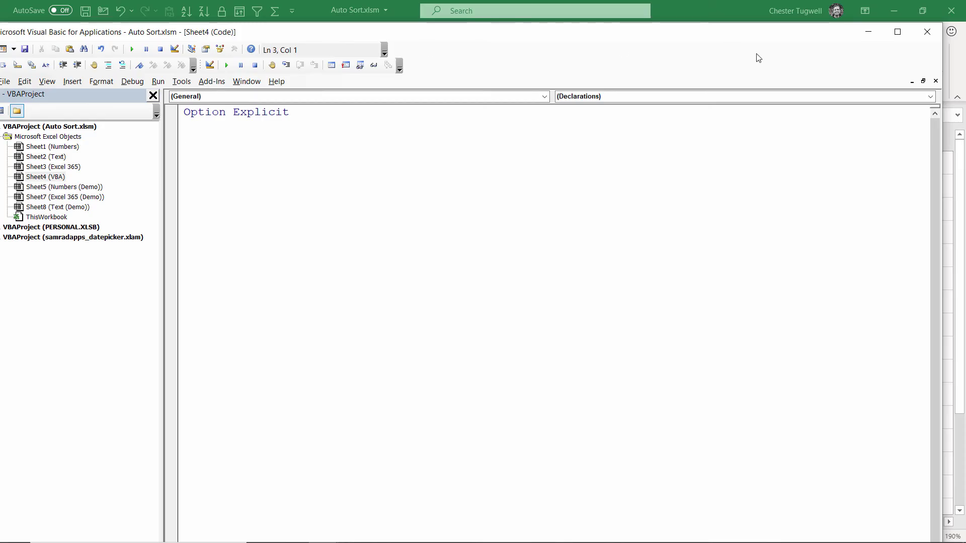
click(895, 38)
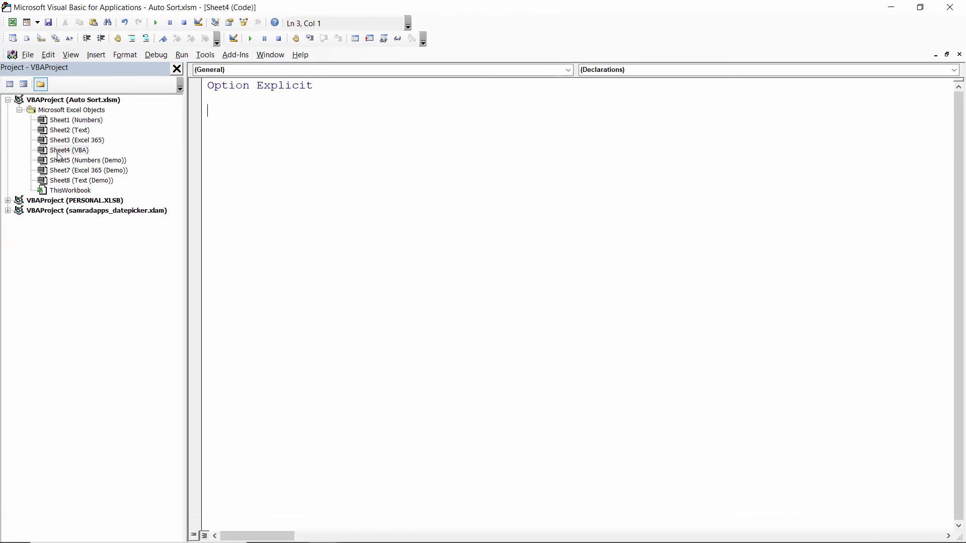
click(79, 150)
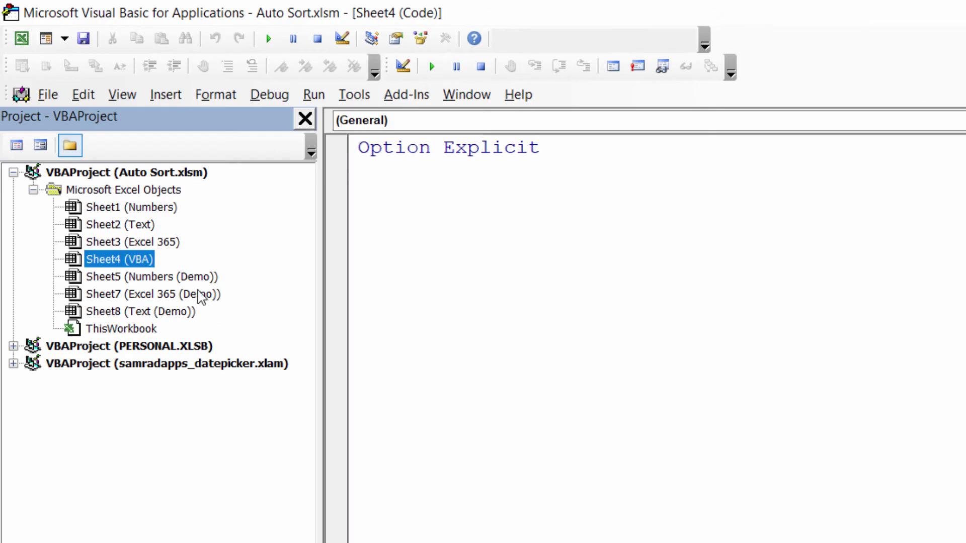
- Below Option Explicit, add a Worksheet_Change procedure that sorts table Sales2022 by Sales2022[Sales 2022] with xlDescending and Header = xlYes when that column changes
click(122, 94)
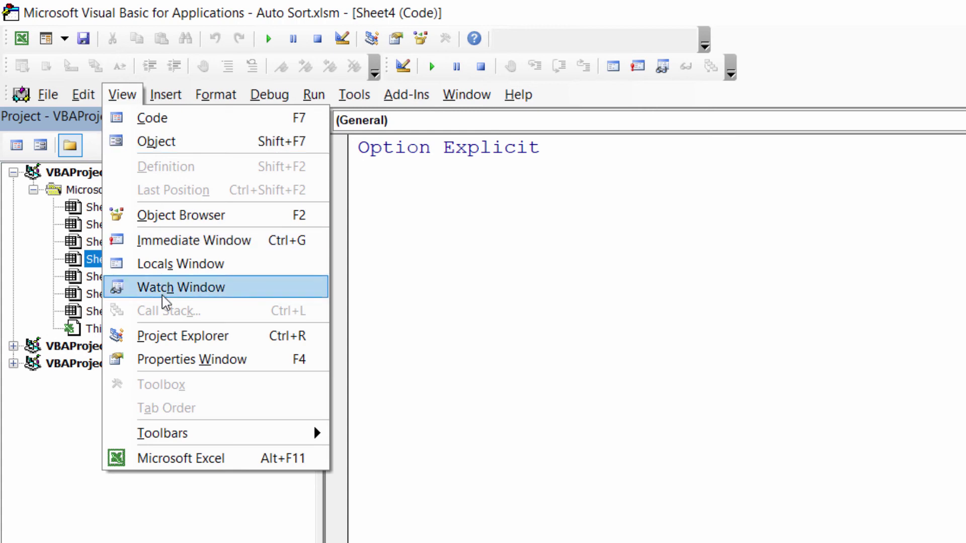
click(89, 258)
click(389, 189)
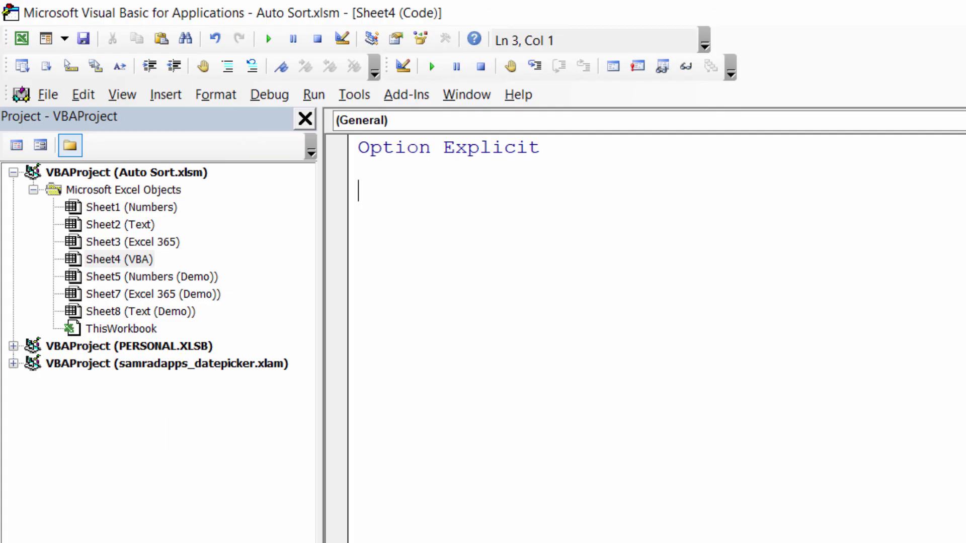
text(Private Sub Worksheet_Change(ByVal Target As Range)  Dim SalesTable As ListObject Dim SortCol As Range  Set SalesTable = ActiveSheet.ListObjects("Sales2022") Set SortCol = Range("Sales2022[Sales 2022]")  If Not Intersect(Target, SortCol) Is Nothing Then     With SalesTable.Sort         .SortFields.Clear         .SortFields.Add Key:=SortCol, Order:=xlDescending         .Header = xlYes         .Apply     End With End If  End Sub)
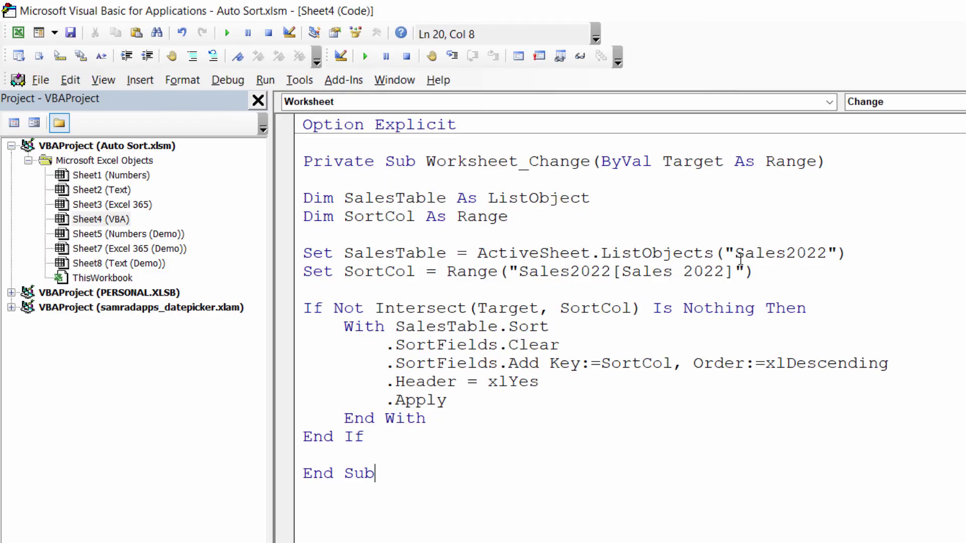
- Examine the table name, the sort column reference, the sort order and the header setting in the procedure
drag(735, 253, 827, 253)
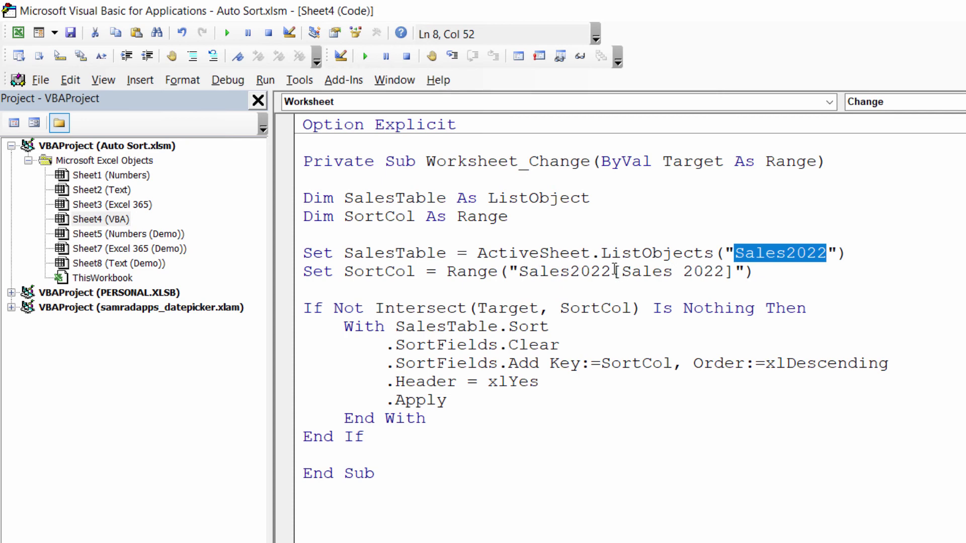
click(520, 272)
drag(521, 272, 735, 272)
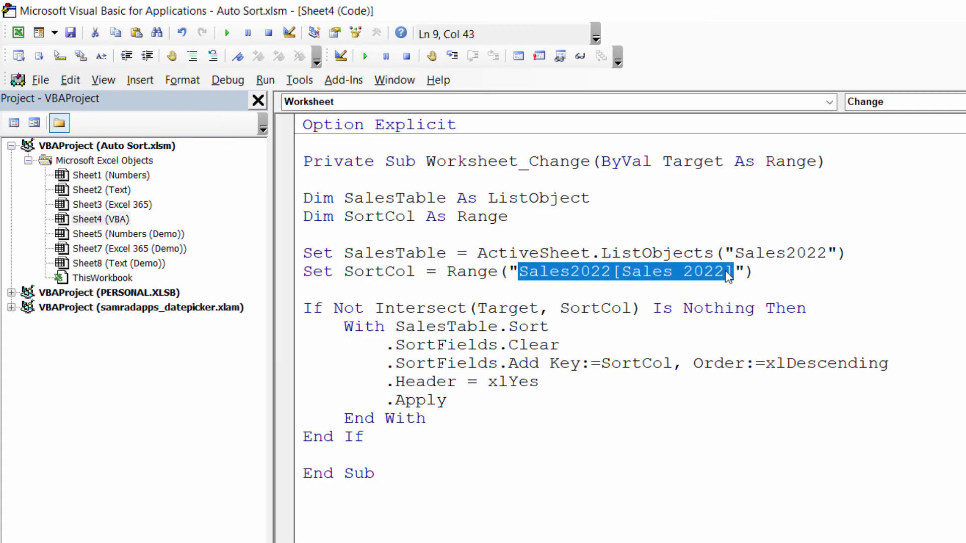
click(617, 272)
drag(617, 271, 736, 272)
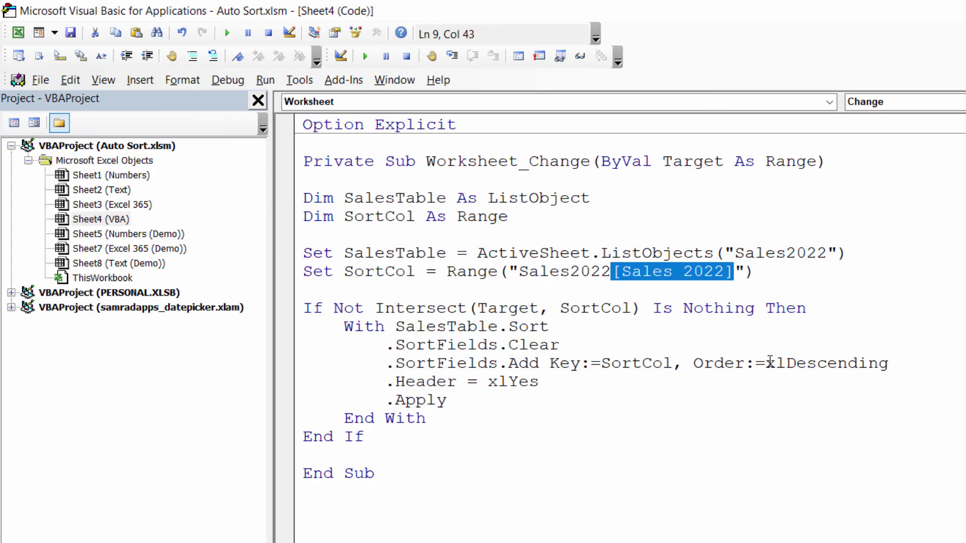
drag(765, 363, 905, 366)
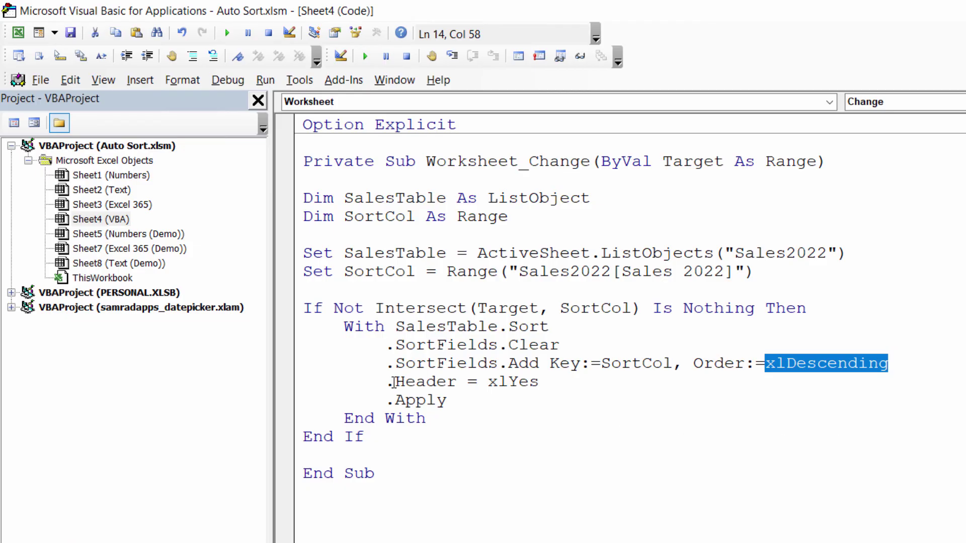
drag(389, 381, 549, 382)
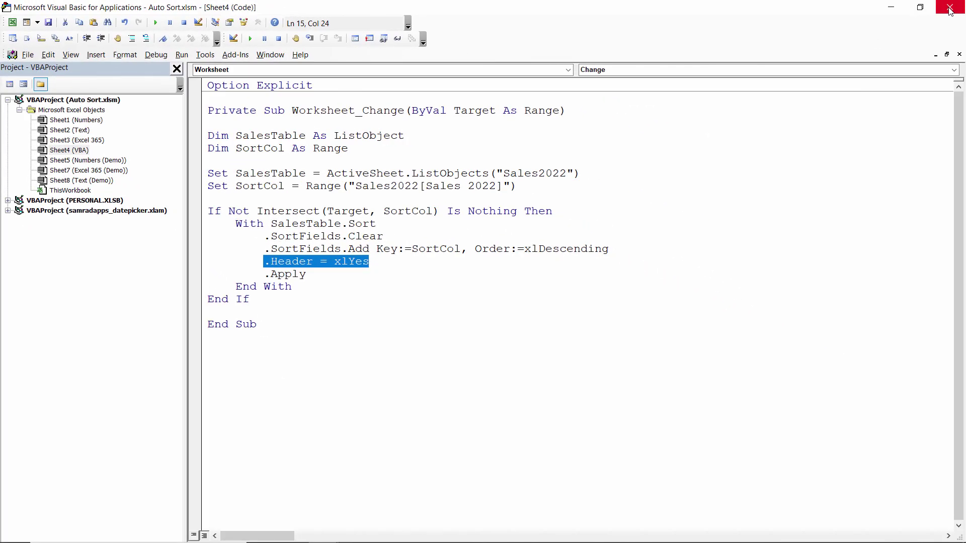
- Close the code editor and set the Sales 2022 value in B8 to 12000 to test the automatic sort
click(950, 8)
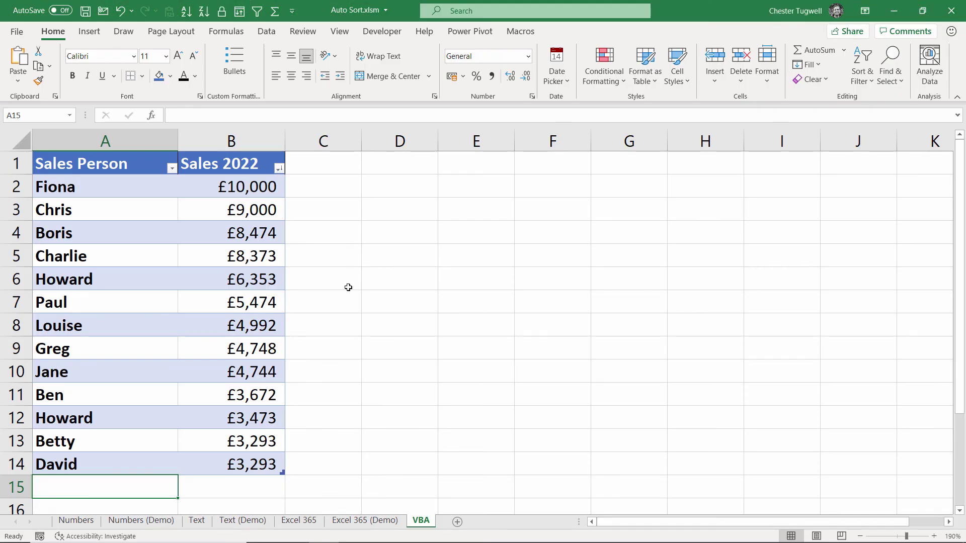
click(252, 329)
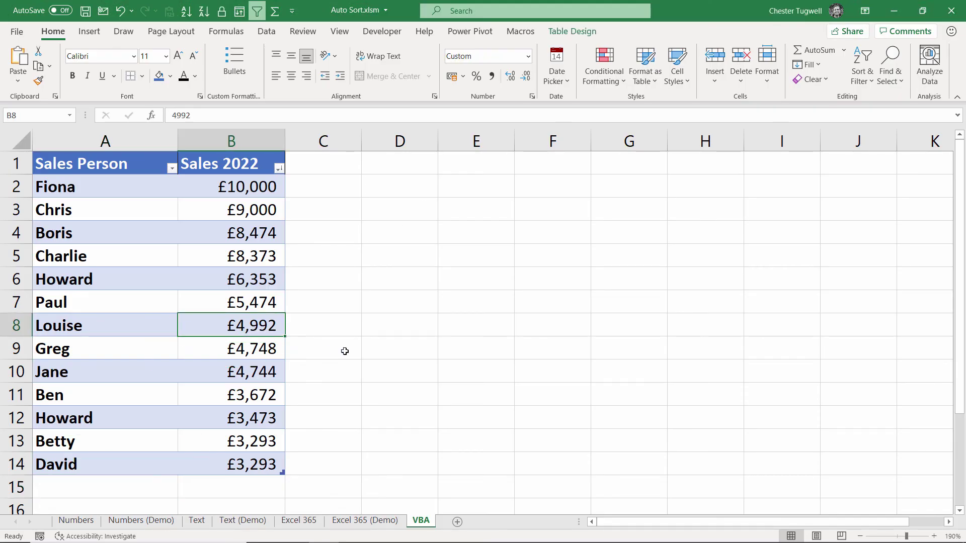
text(12)
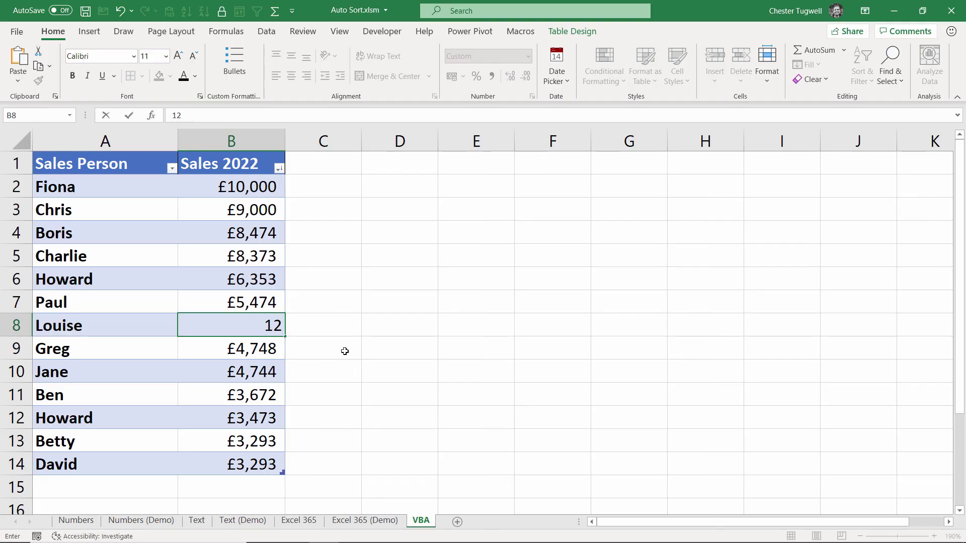
text(000)
key(Return)
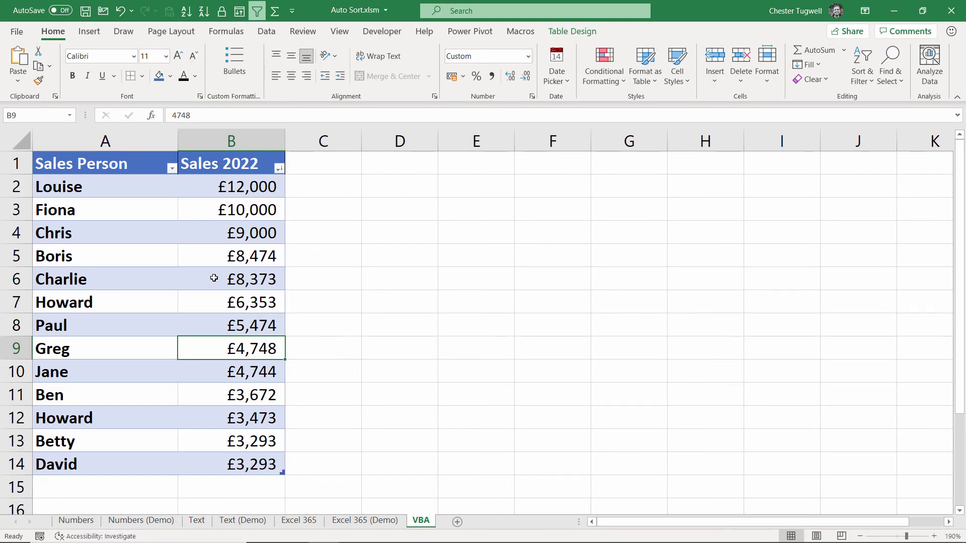
- Add a new salesperson's name in A15 directly below the table, with a Sales 2022 value of 11000, to test the automatic sort
click(58, 491)
text(Jul)
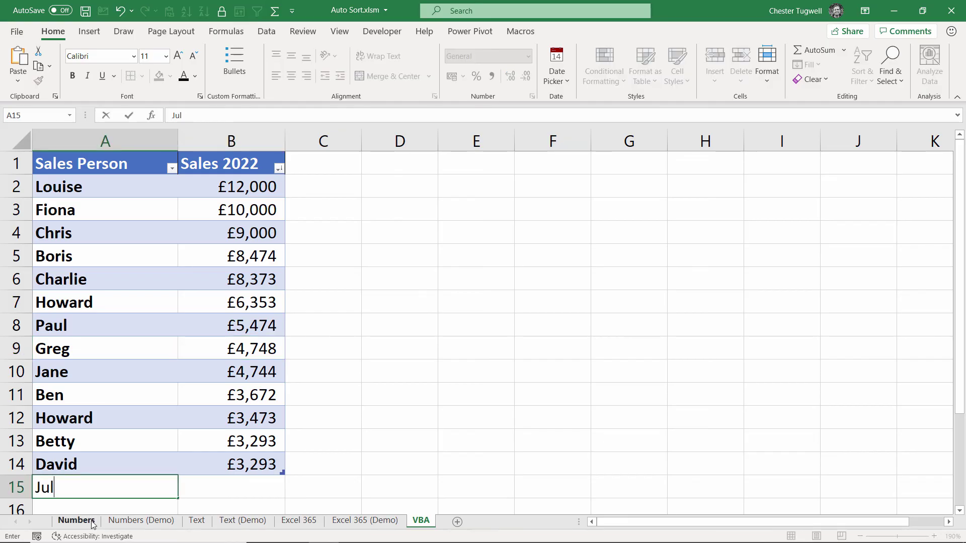
text(ie)
key(Tab)
text(11)
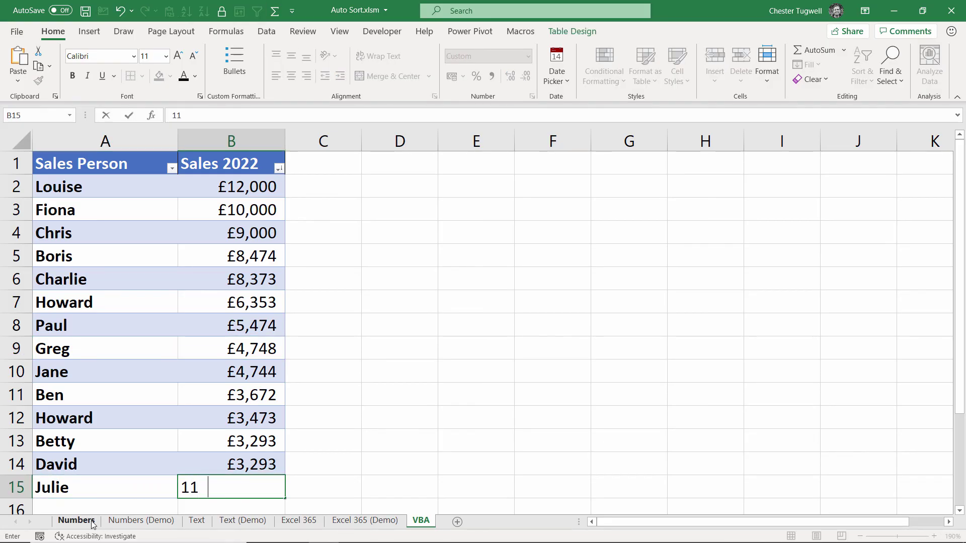
text(000)
key(Return)
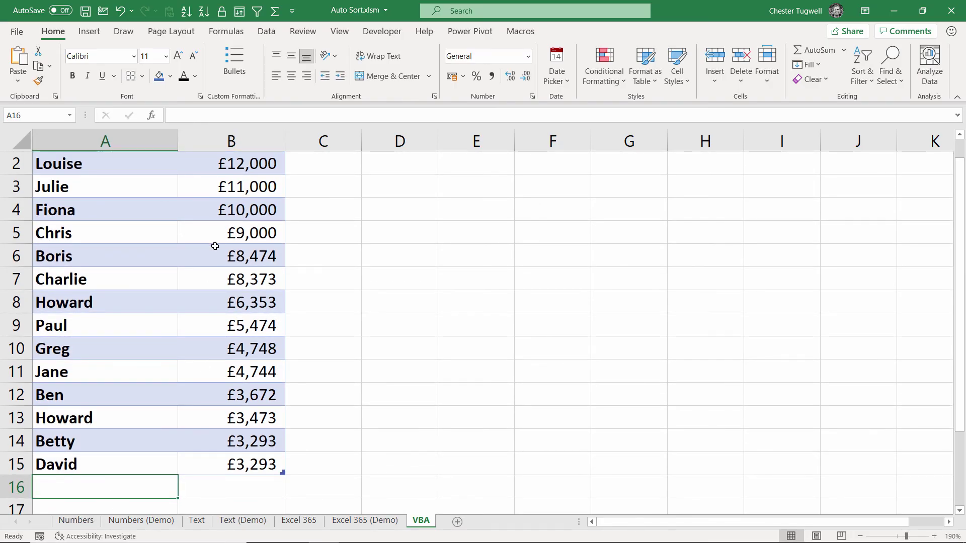
scroll(215, 246, up, 1)
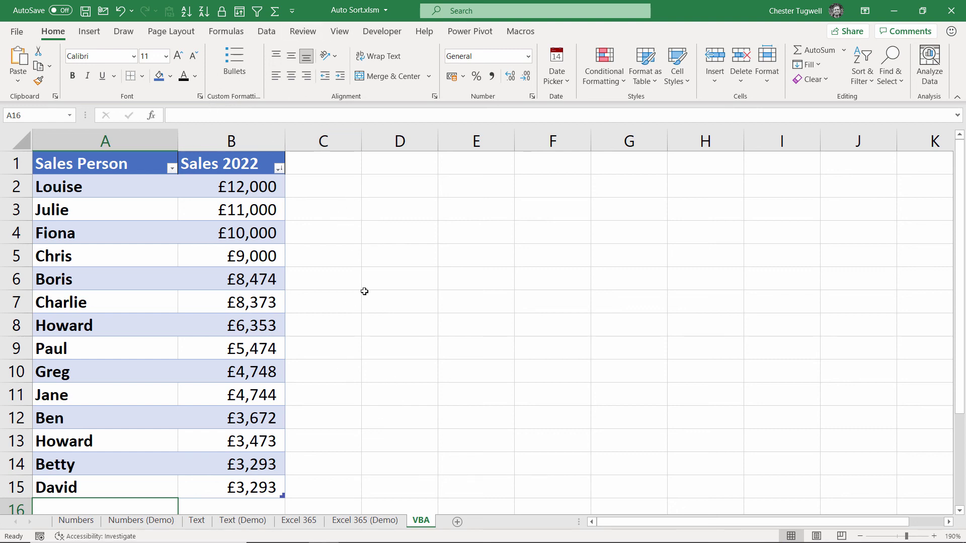
- Open the Save As options for the Auto Sort workbook and display the list of available file types
click(18, 32)
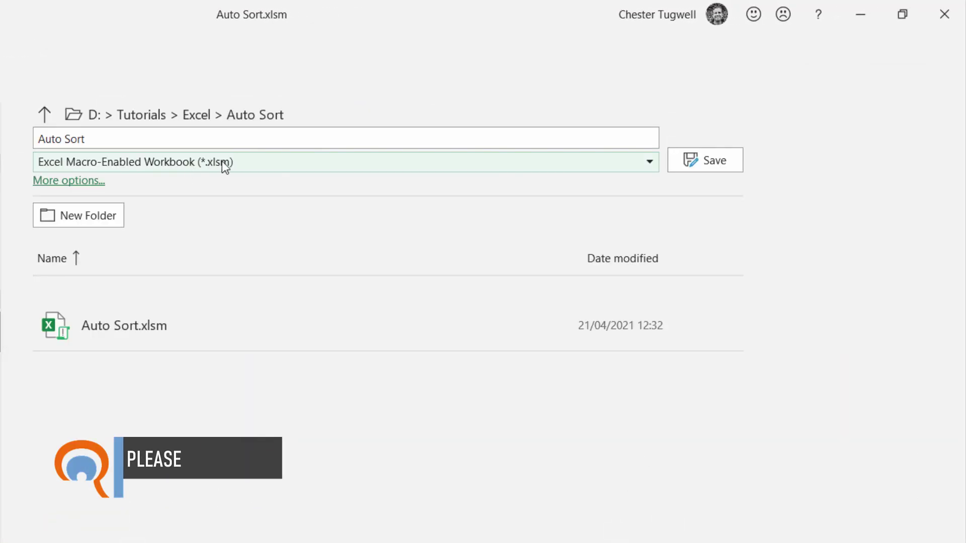
click(222, 161)
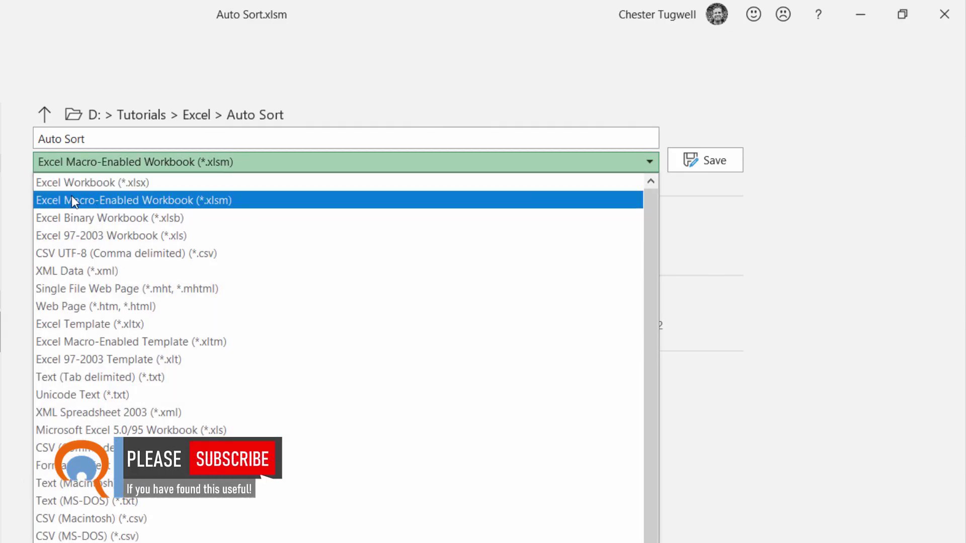